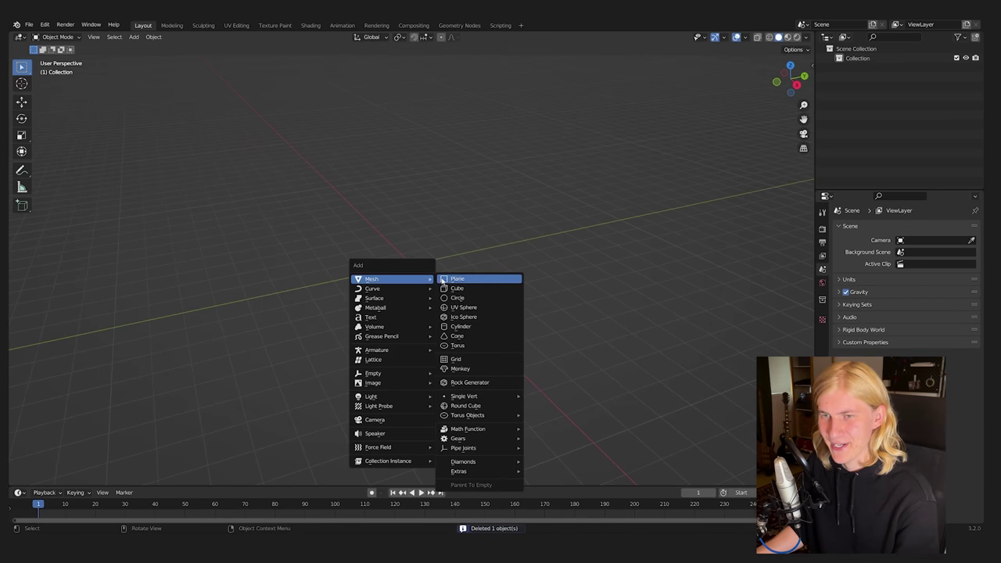
Add a plane, scale it up, and subdivide it into a grid in Edit Mode
left_click(457, 278)
key("s")
left_click(585, 287)
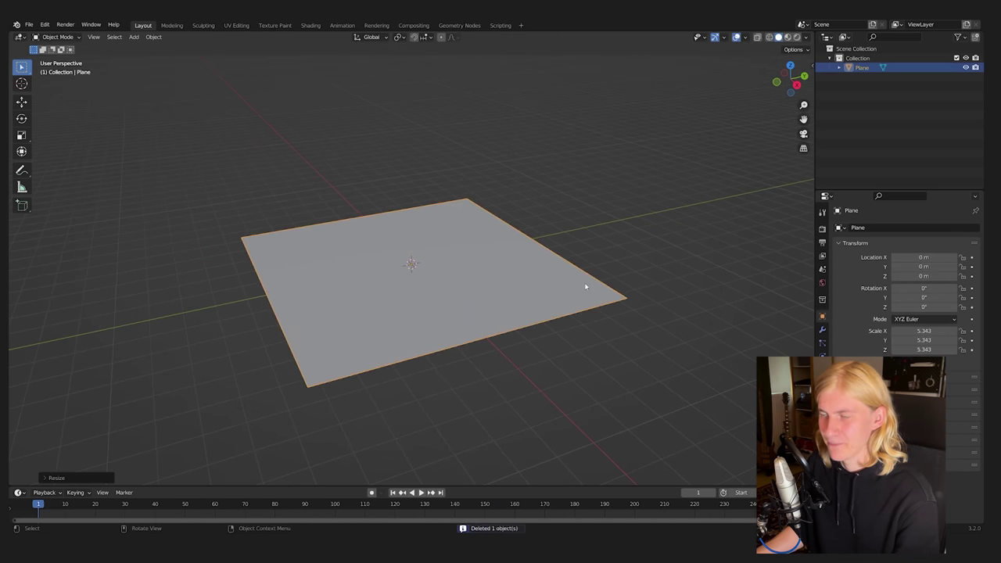
key("Tab")
right_click(508, 301)
left_click(507, 304)
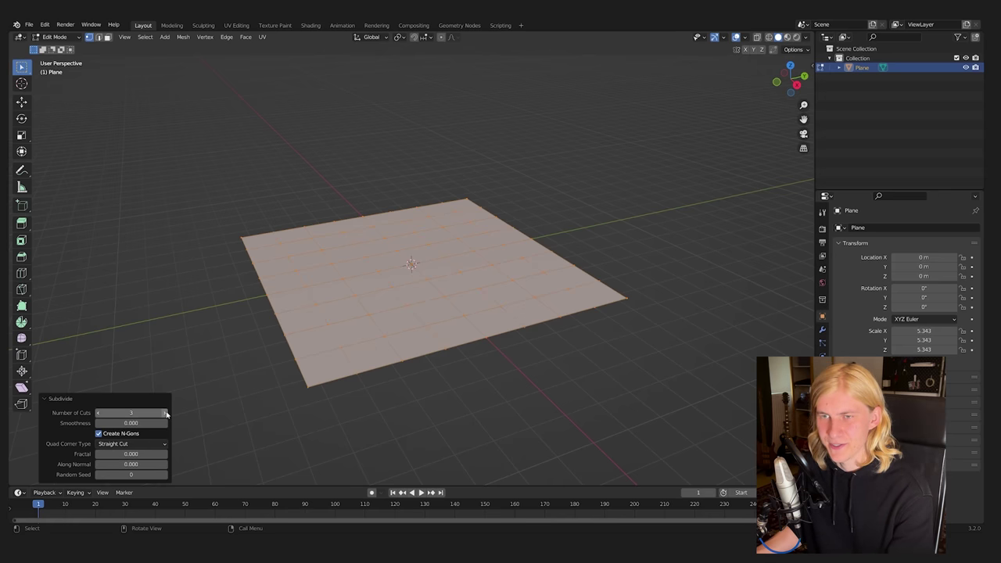
Lift the centre vertex along Z with proportional editing to form a smooth mound
left_click(411, 263)
key("g")
key("z")
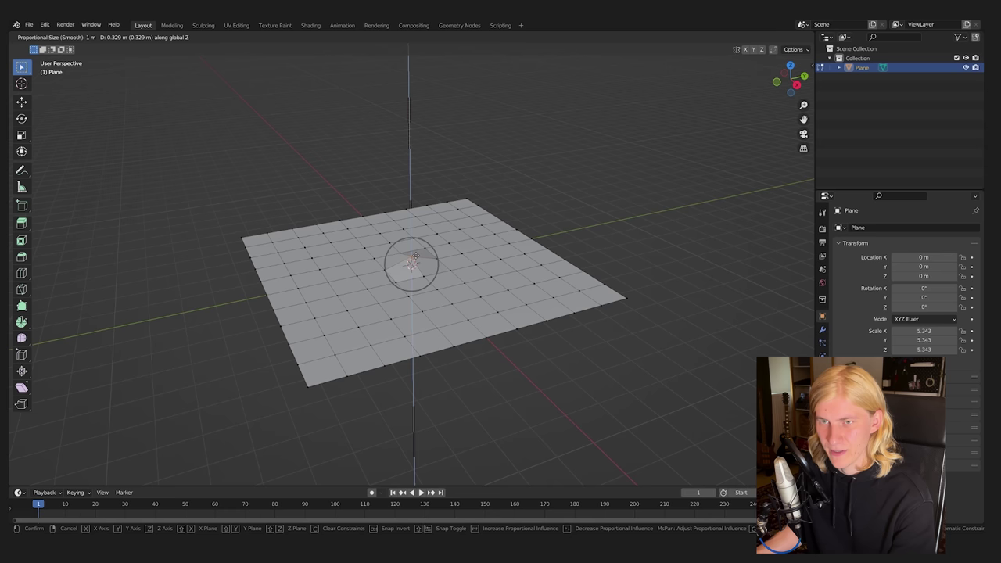
scroll(413, 248, "down", 8)
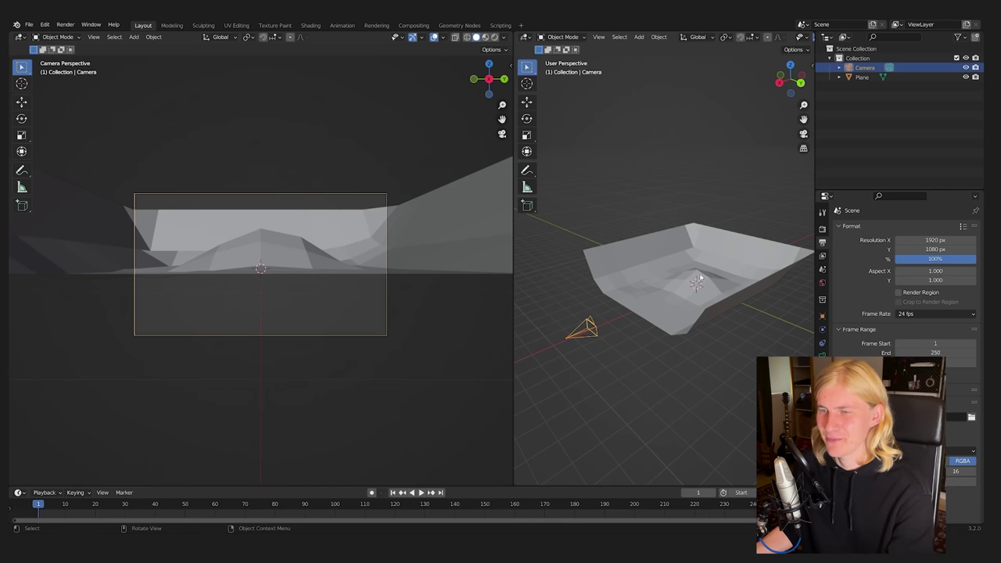
Raise the camera vertically so it frames the bowl-shaped terrain
key("g")
key("z")
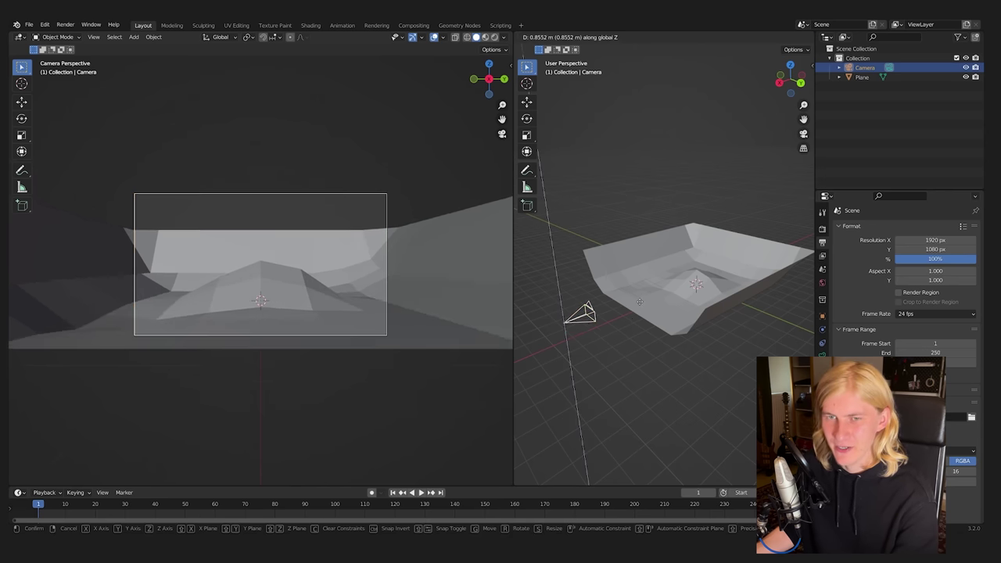
left_click(540, 297)
scroll(326, 279, "up", 4)
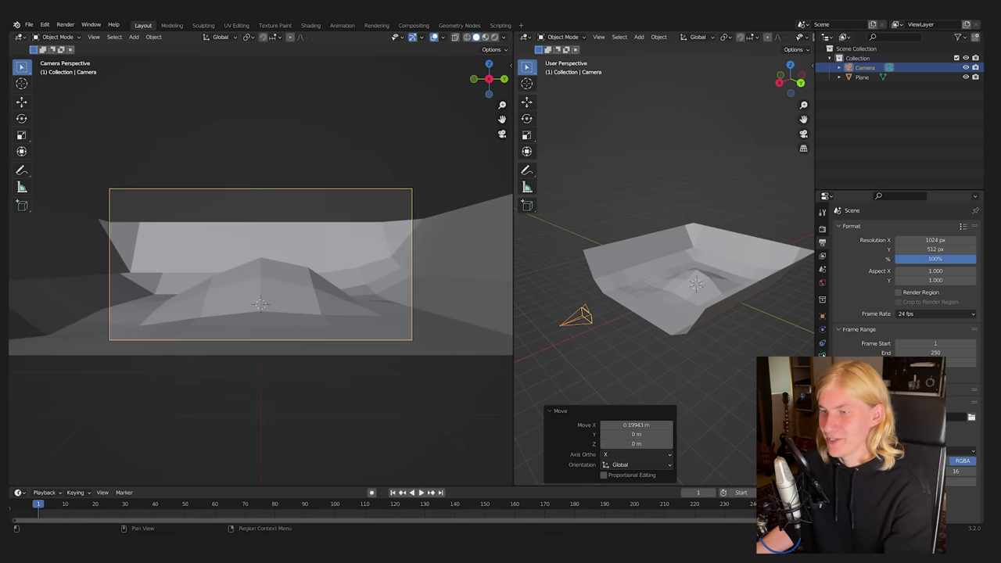
Set the camera's Passepartout to 0.929 and show Thirds guides under Viewport Display
left_click(821, 356)
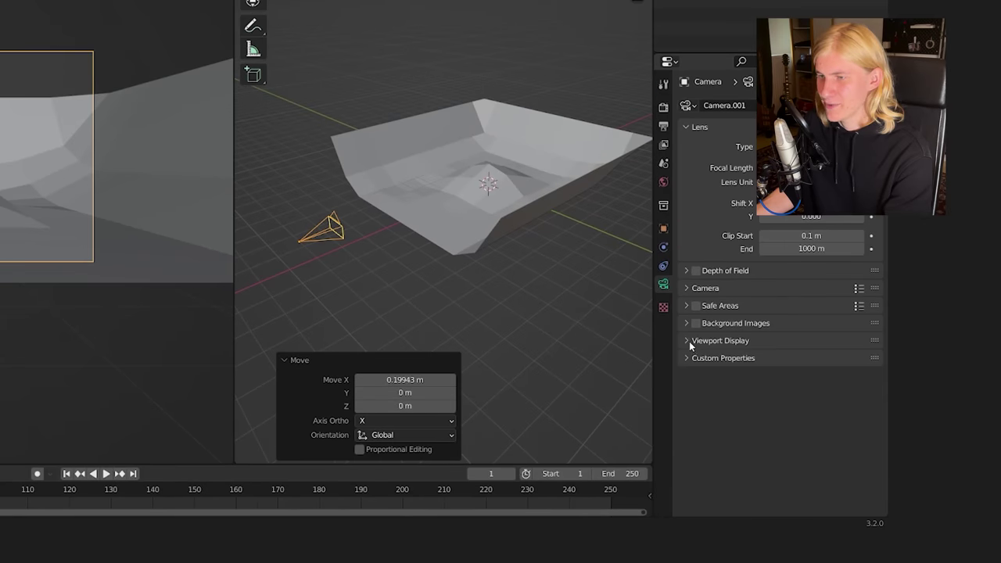
left_click(690, 341)
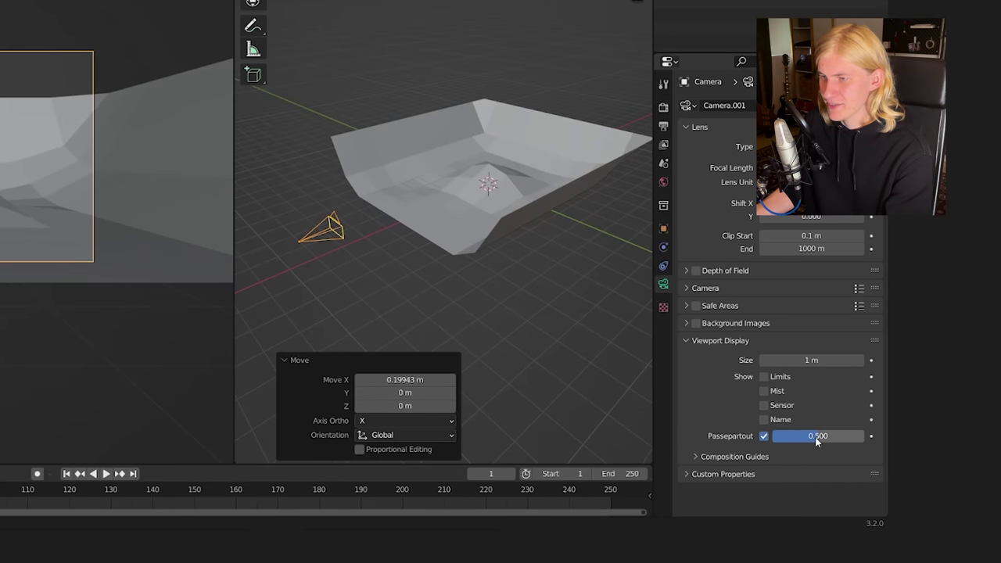
mouse_move(817, 435)
left_mouse_down()
mouse_move(852, 435)
mouse_move(834, 438)
left_mouse_up()
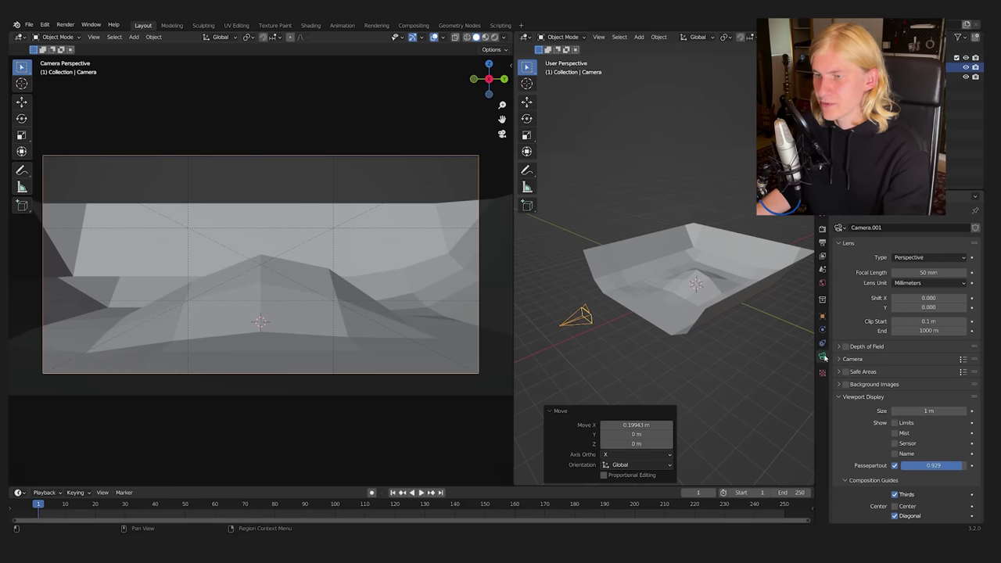
scroll(846, 401, "down", 3)
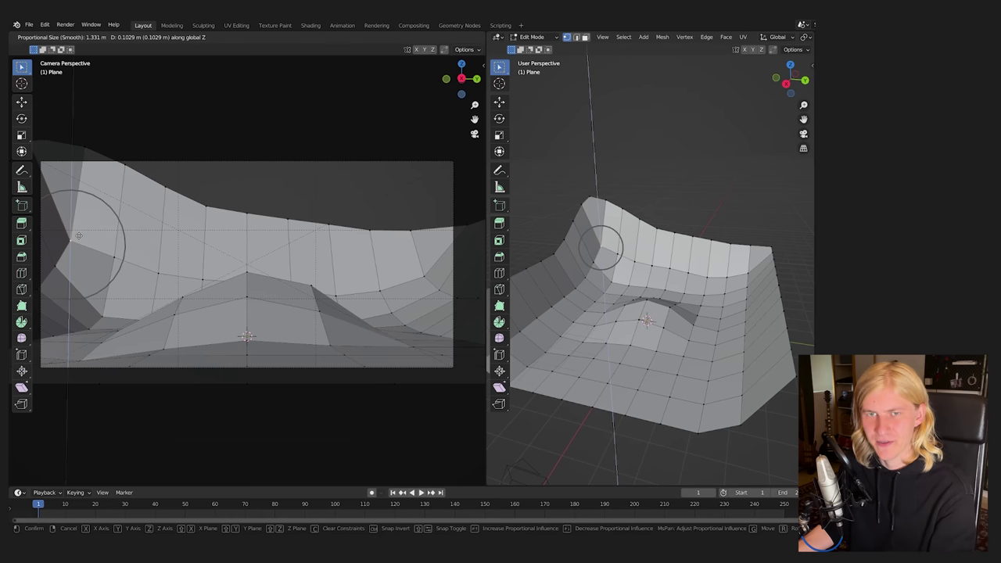
Raise the back wall vertices along Z into a smoother curve, then return to Object Mode
left_click(121, 208)
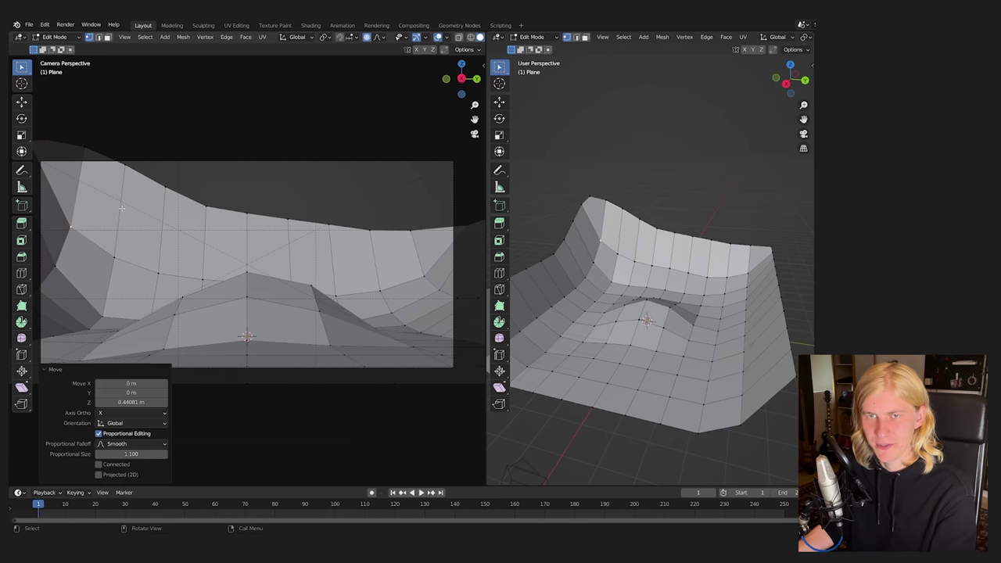
key("g")
key("z")
left_click(165, 187)
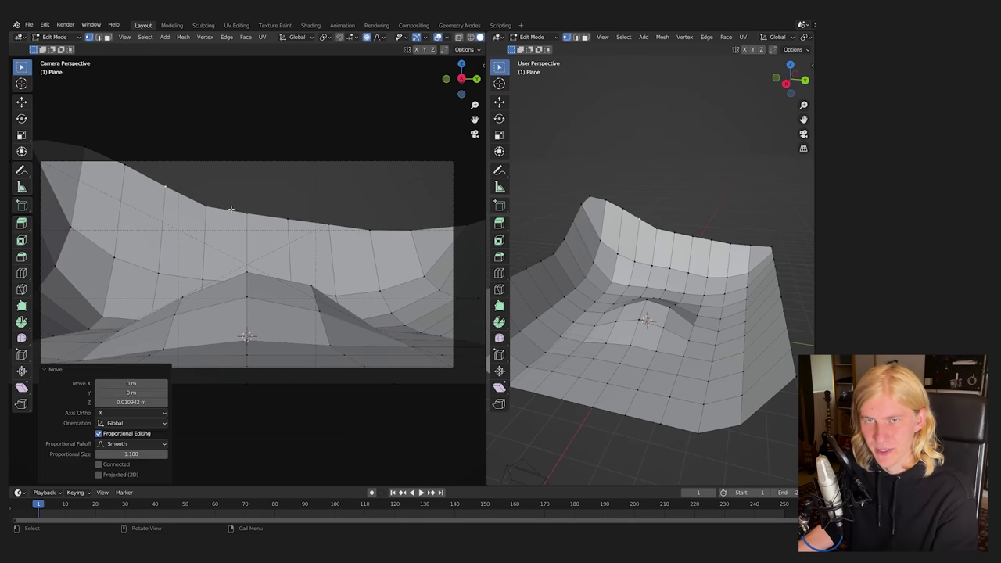
key("ctrl+Tab")
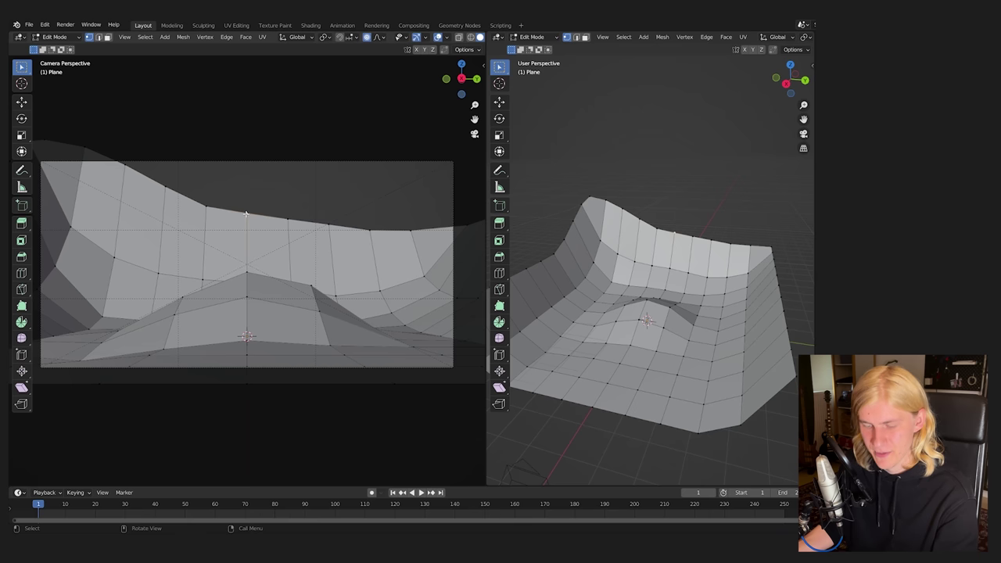
key("g")
key("Escape")
key("Tab")
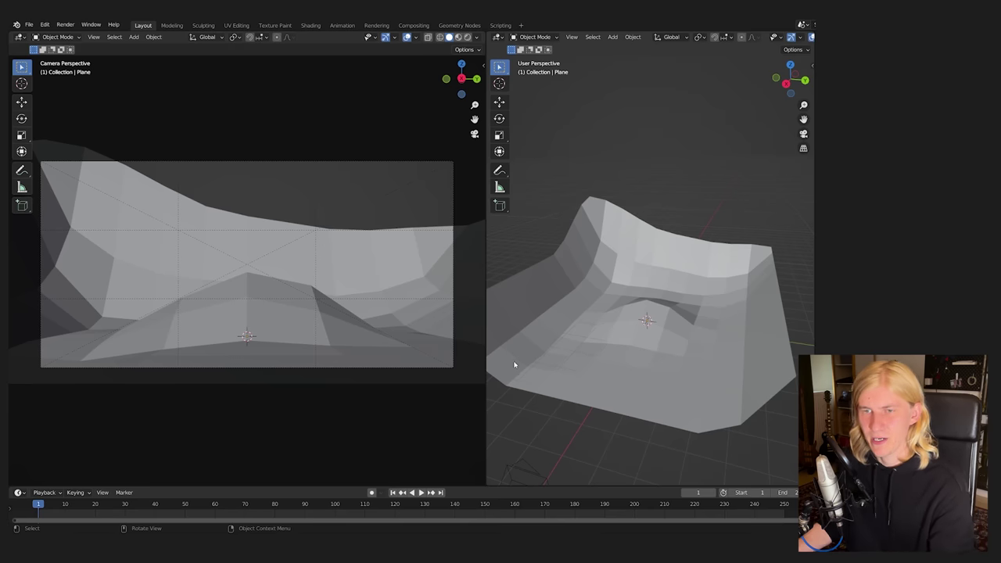
Add a second plane as a foreground ground surface near the camera
key("shift+a")
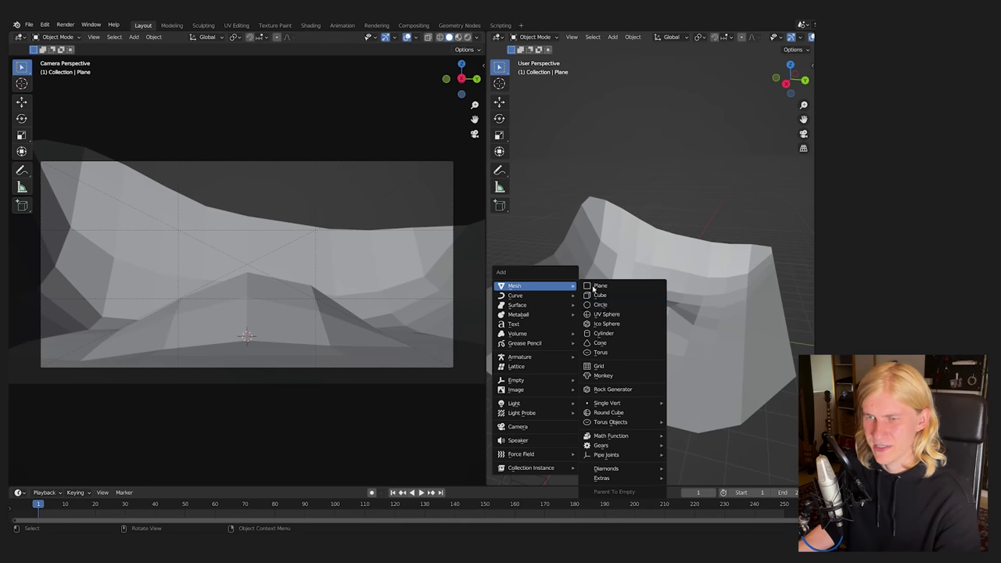
left_click(593, 288)
middle_click_drag(633, 314, 657, 297)
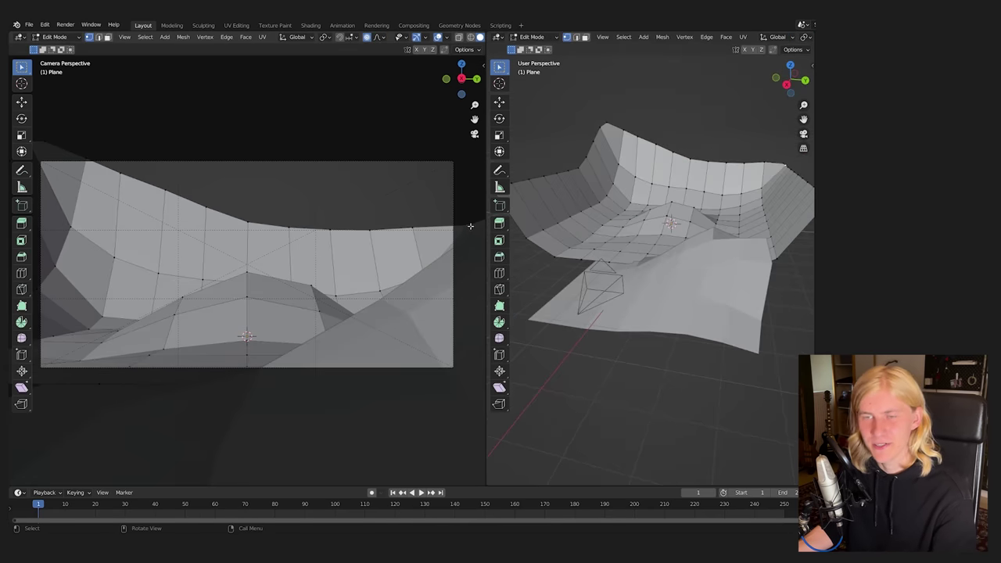
key("g")
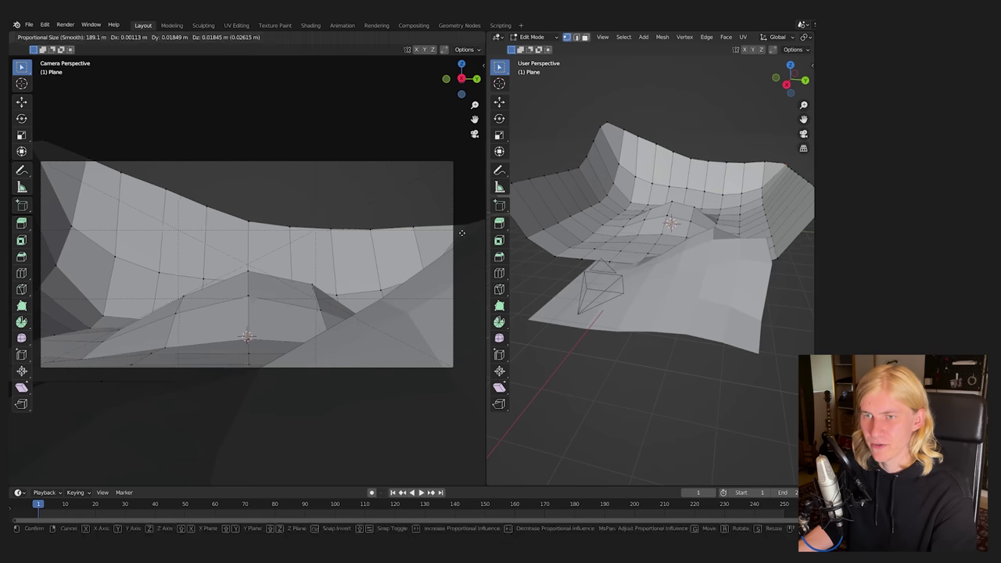
right_click(411, 226)
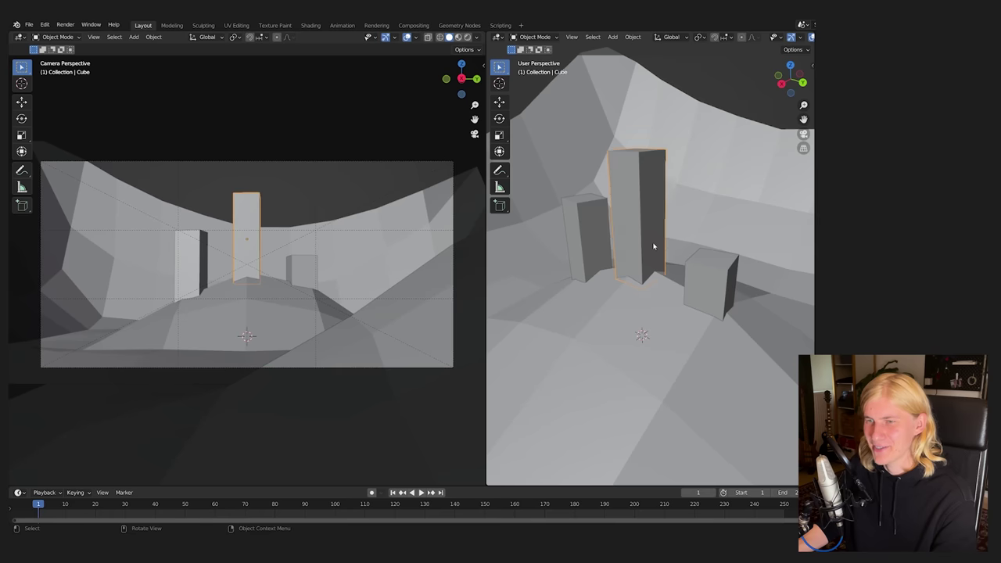
Reposition and rotate the block buildings inside the basin
middle_click_drag(655, 245, 661, 331)
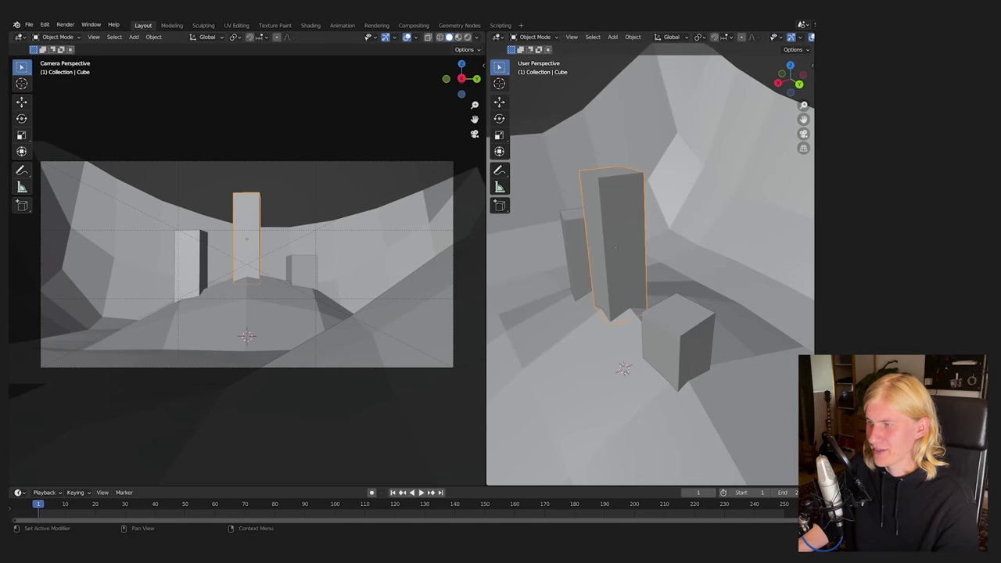
left_click(658, 298)
key("g")
left_click(403, 281)
key("r")
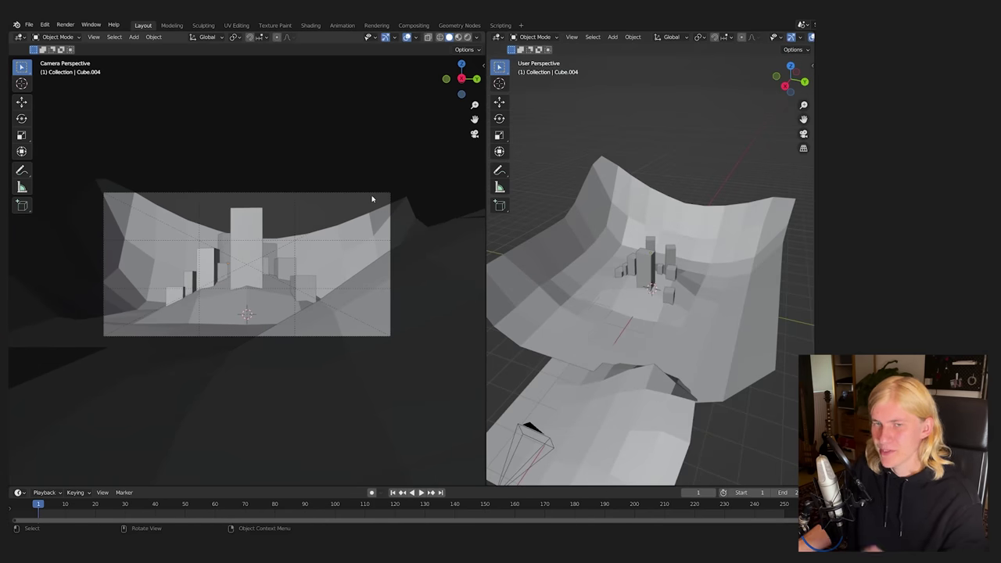
Add a cylinder, turn it 29.9°, and duplicate it as another leaning pillar
key("shift+a")
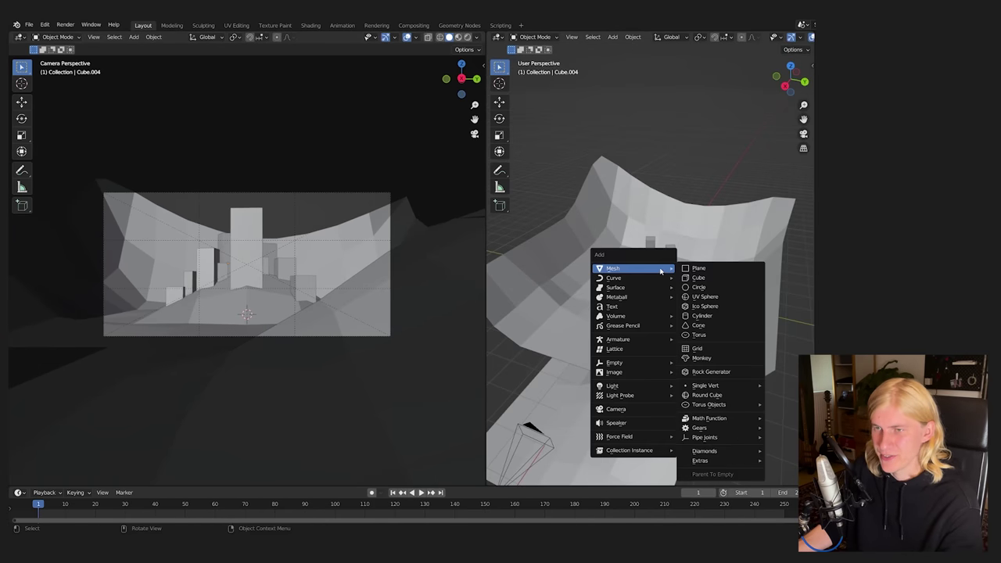
left_click(700, 315)
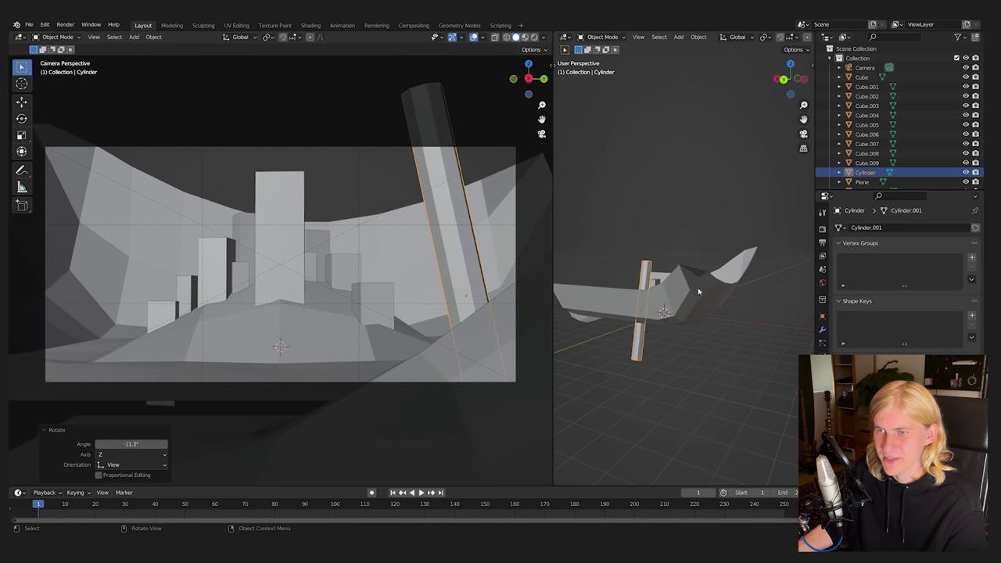
scroll(743, 298, "down", 3)
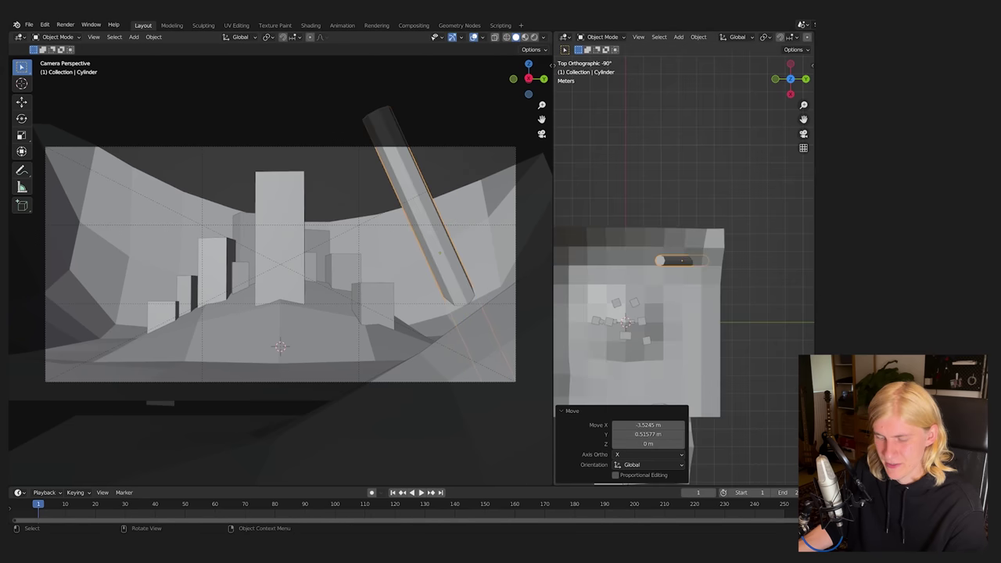
key("r")
left_click(743, 276)
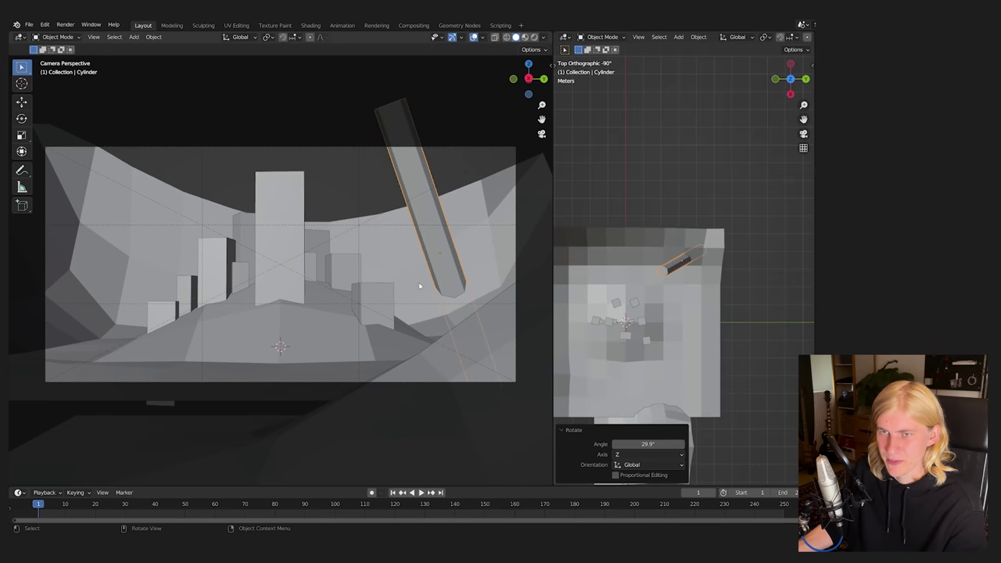
key("shift+d")
left_click(426, 285)
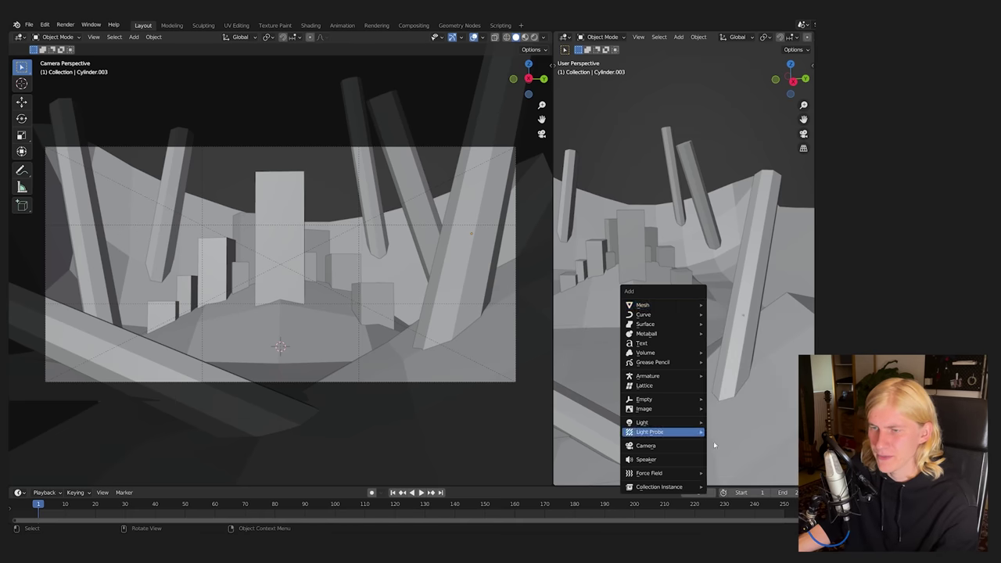
Add a metaball sphere, scale it to 0.672, and place it up in the sky
mouse_move(646, 333)
left_click(731, 333)
key("g")
left_click(397, 357)
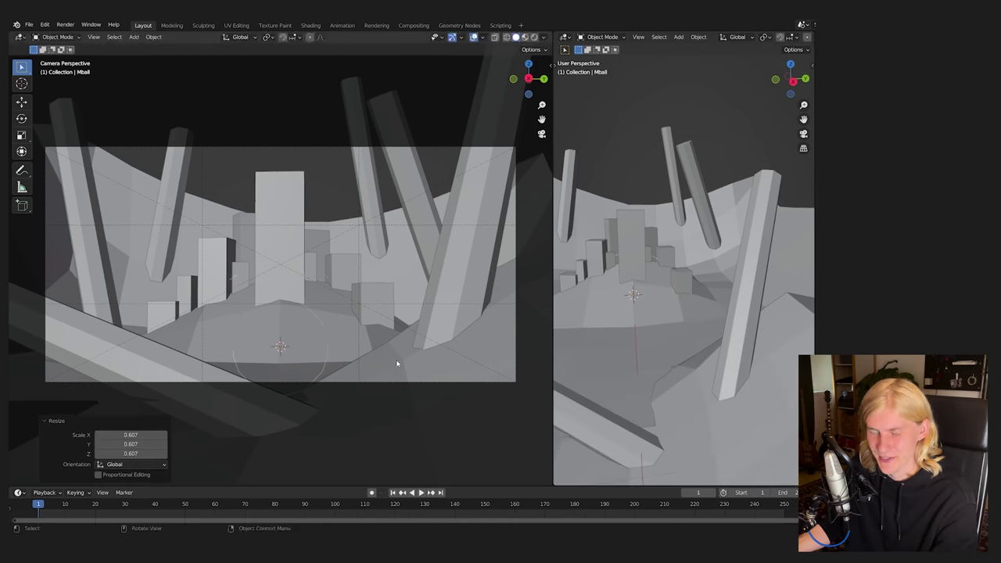
key("s")
left_click(449, 286)
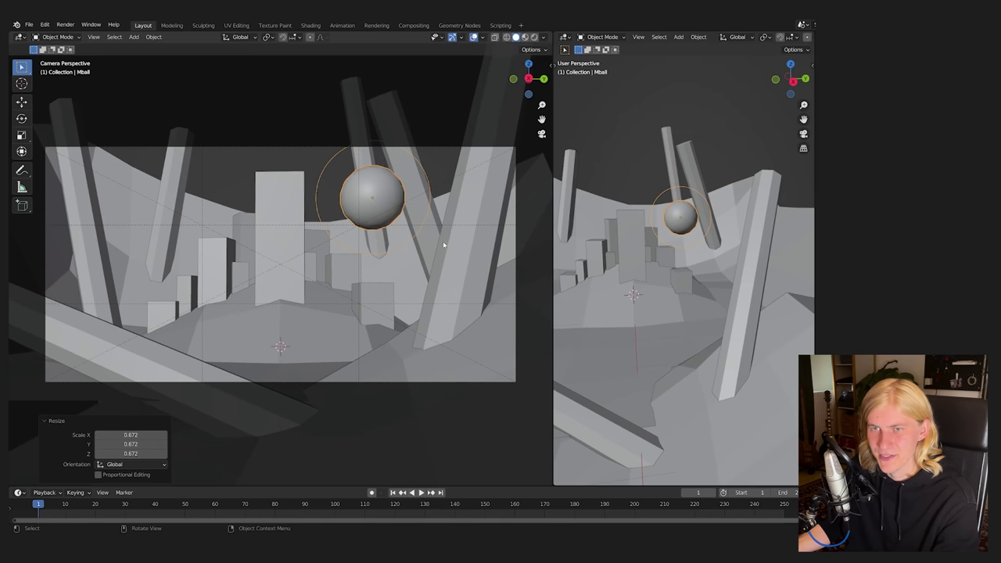
key("g")
left_click(486, 241)
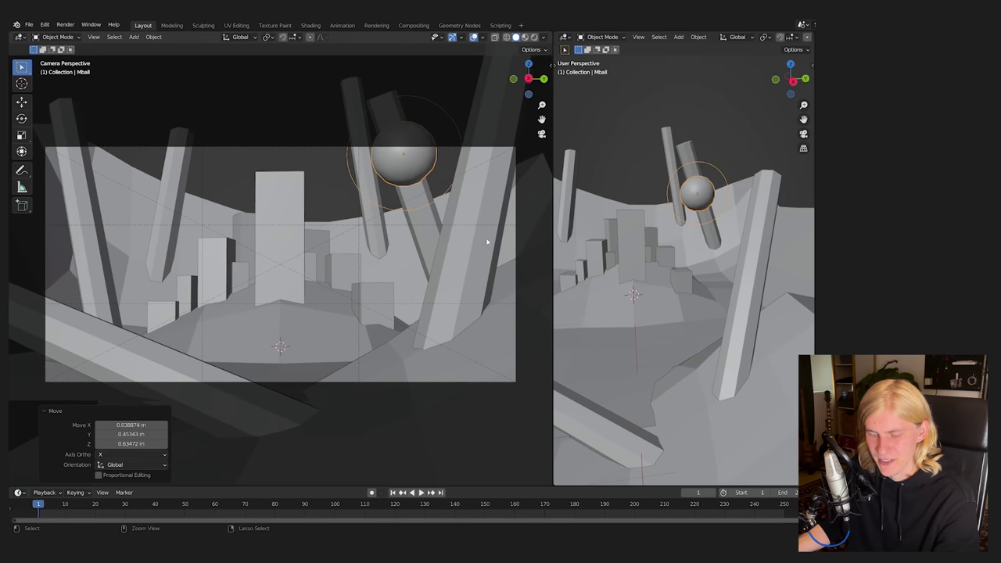
Paste a metaball copy into the first one and resize the merged blob
key("ctrl+v")
key("g")
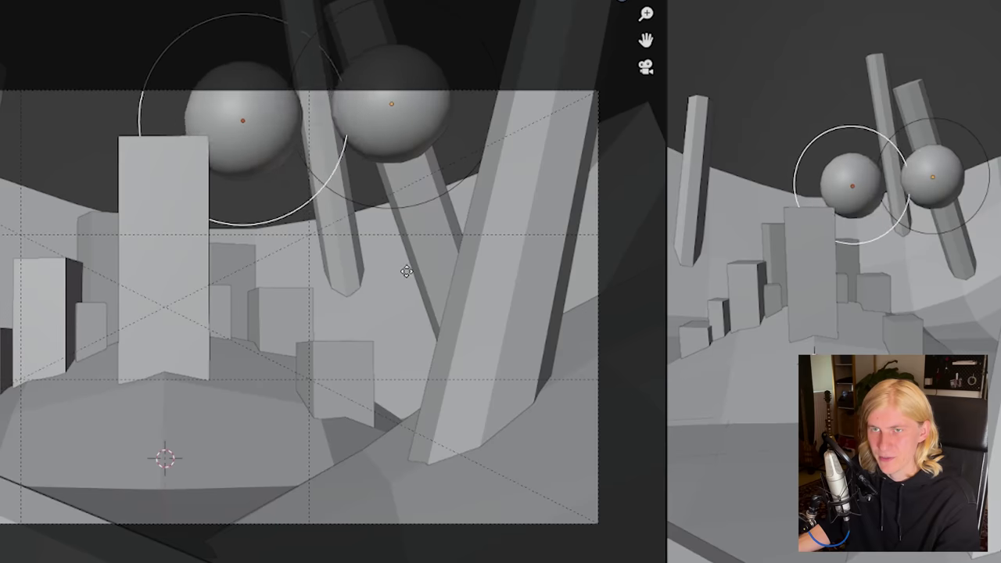
left_click(451, 224)
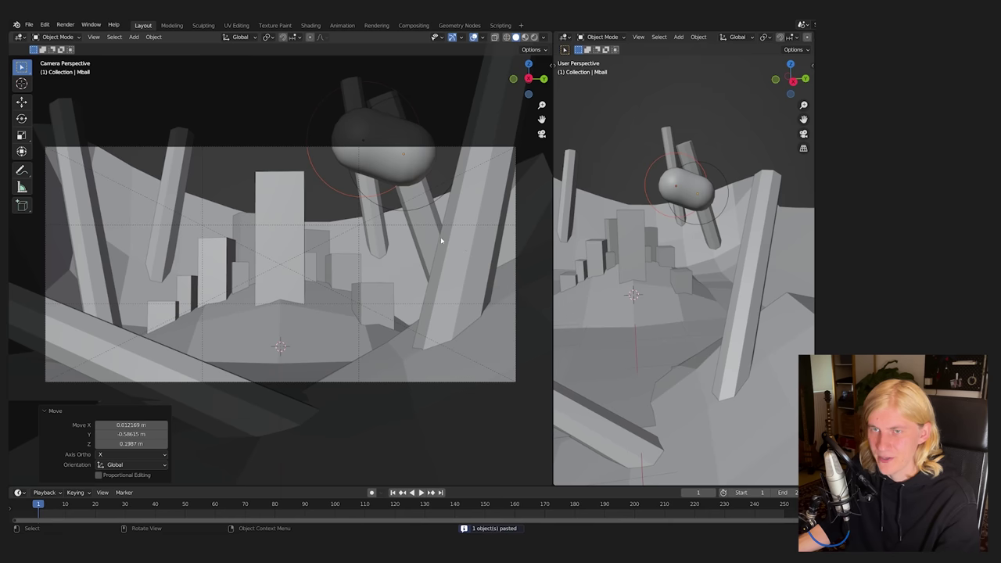
key("s")
left_click(439, 228)
key("s")
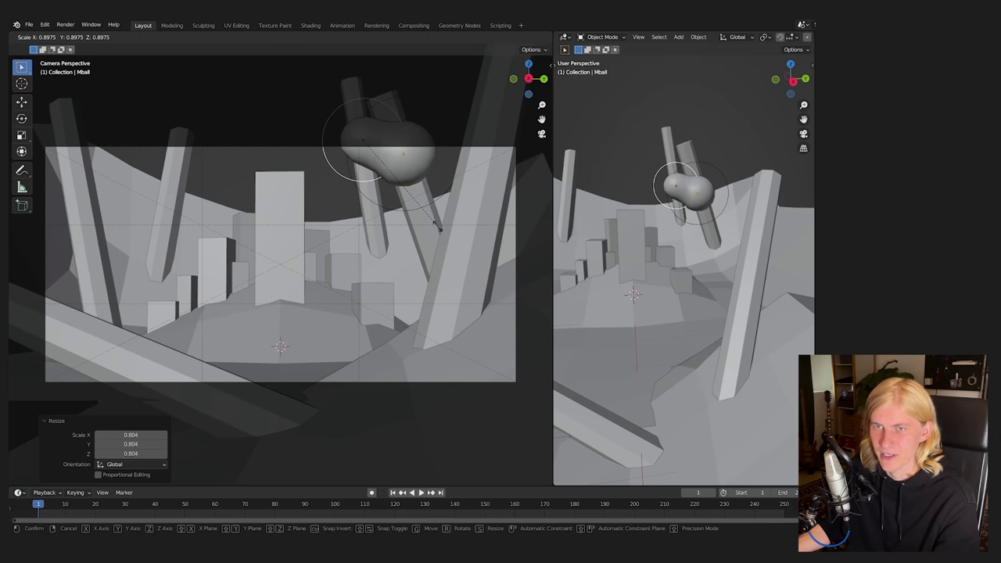
left_click(439, 226)
Build a second cloud from pasted, enlarged metaballs merged together
key("ctrl+v")
key("g")
left_click(760, 232)
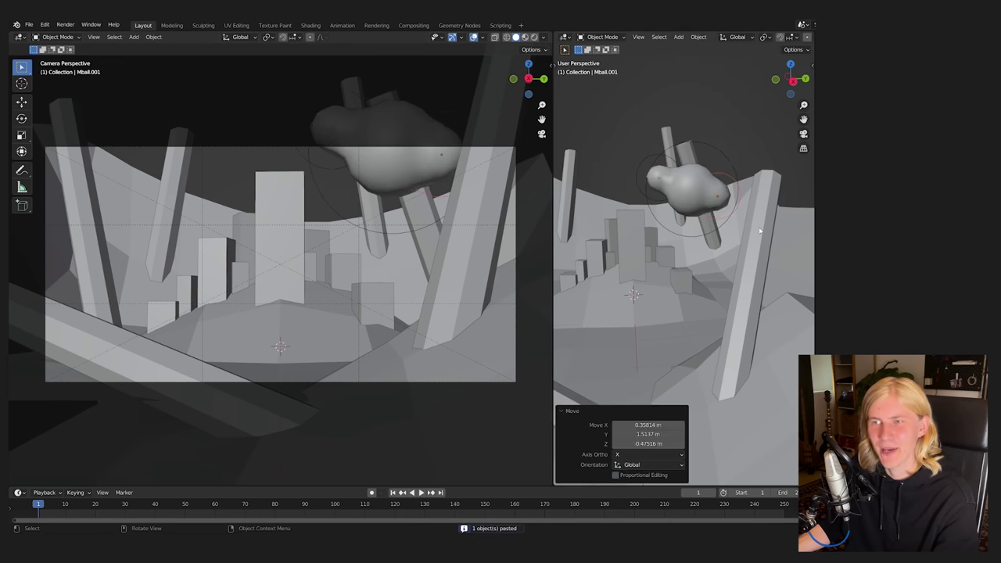
key("s")
left_click(778, 246)
mouse_move(778, 247)
middle_mouse_down()
mouse_move(719, 249)
mouse_move(765, 234)
middle_mouse_up()
key("ctrl+v")
key("g")
left_click(727, 235)
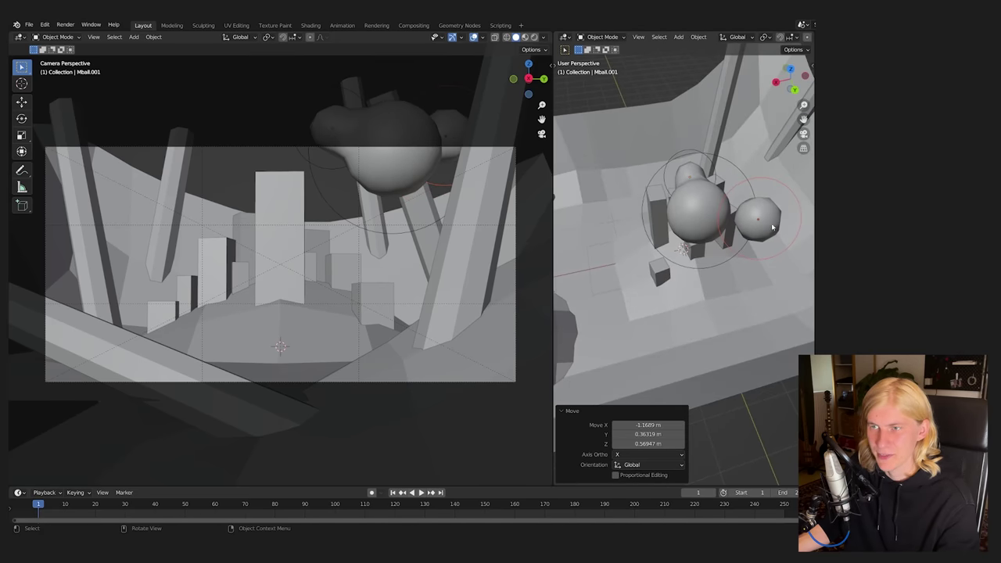
key("g")
left_click(655, 246)
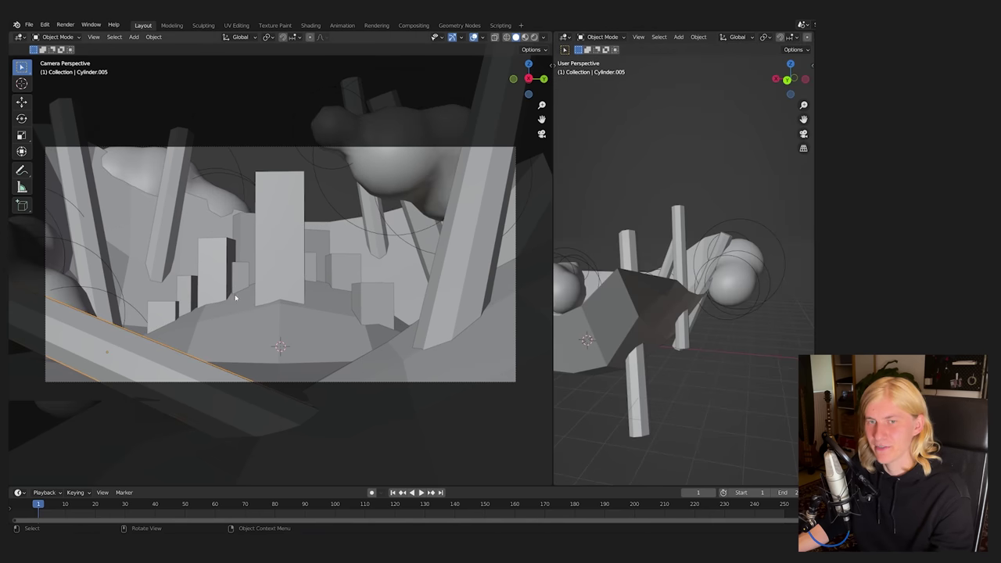
Switch the ground plane to Sculpt Mode and select the Elastic Deform brush
middle_click_drag(720, 309, 623, 123)
left_click(602, 37)
left_click(606, 68)
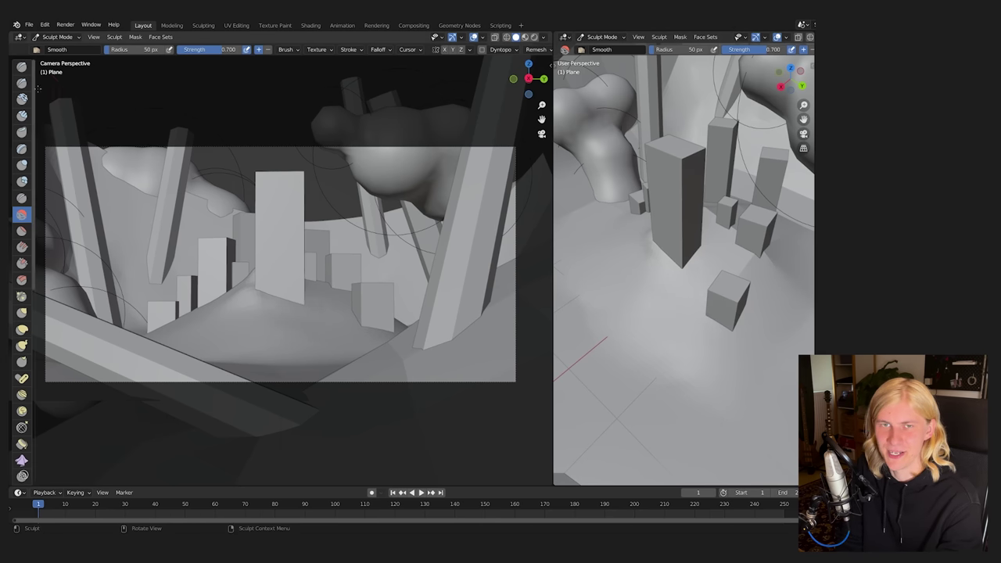
left_click(22, 328)
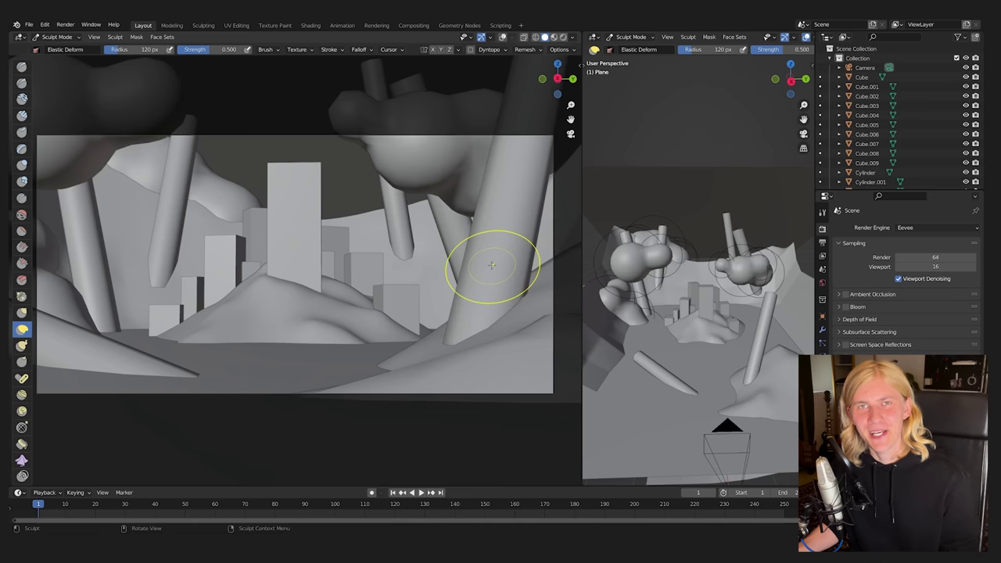
Save the blend file and enable Use Nodes in the Compositing workspace
left_click(822, 255)
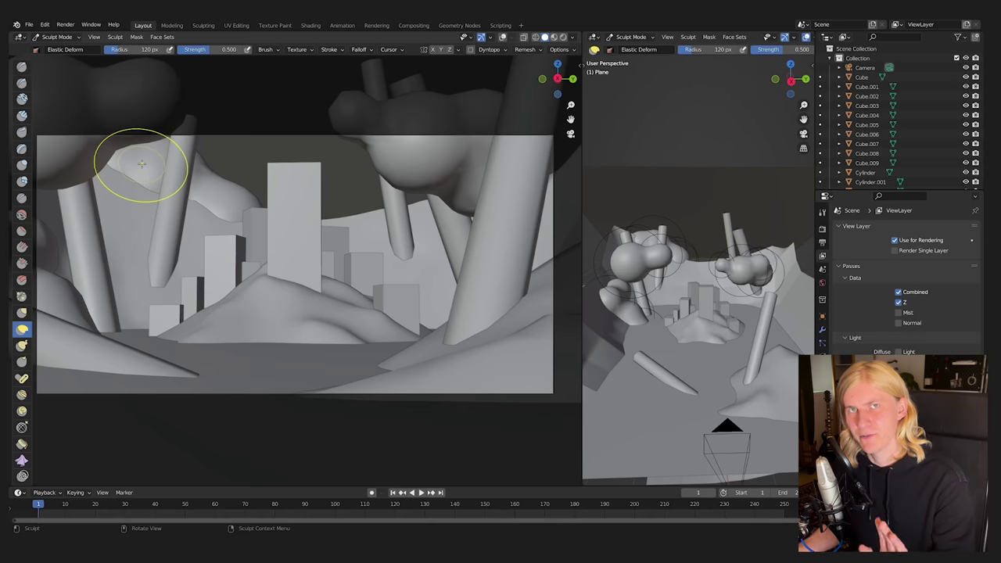
key("ctrl+s")
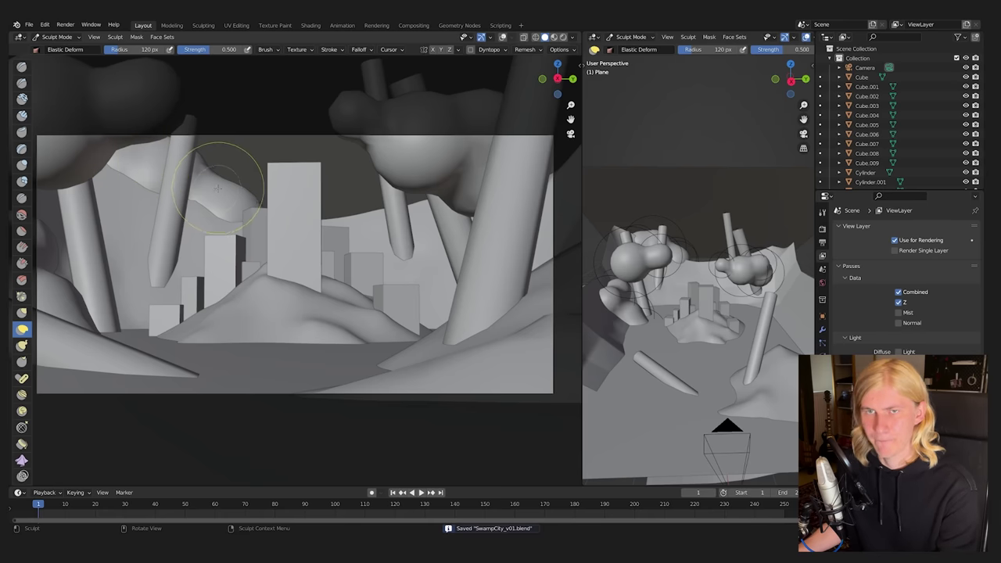
left_click(413, 25)
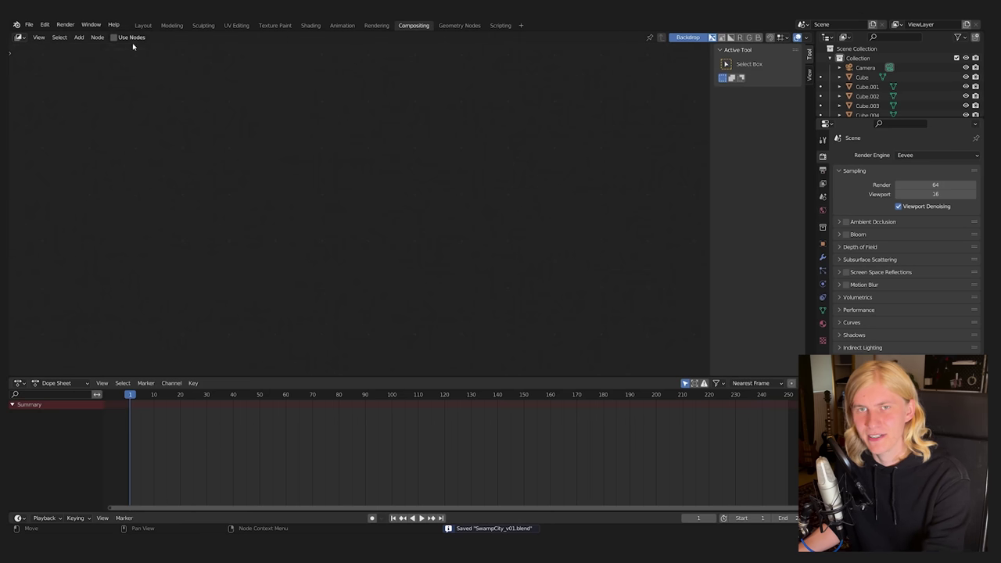
left_click(130, 38)
Render a test image, inspect it, and close the render window
left_click(65, 24)
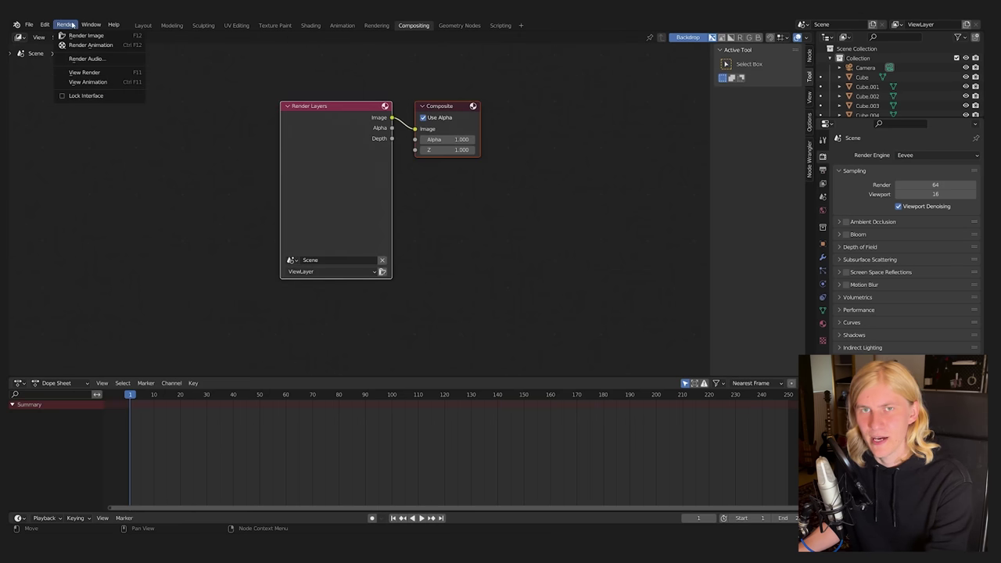
left_click(80, 37)
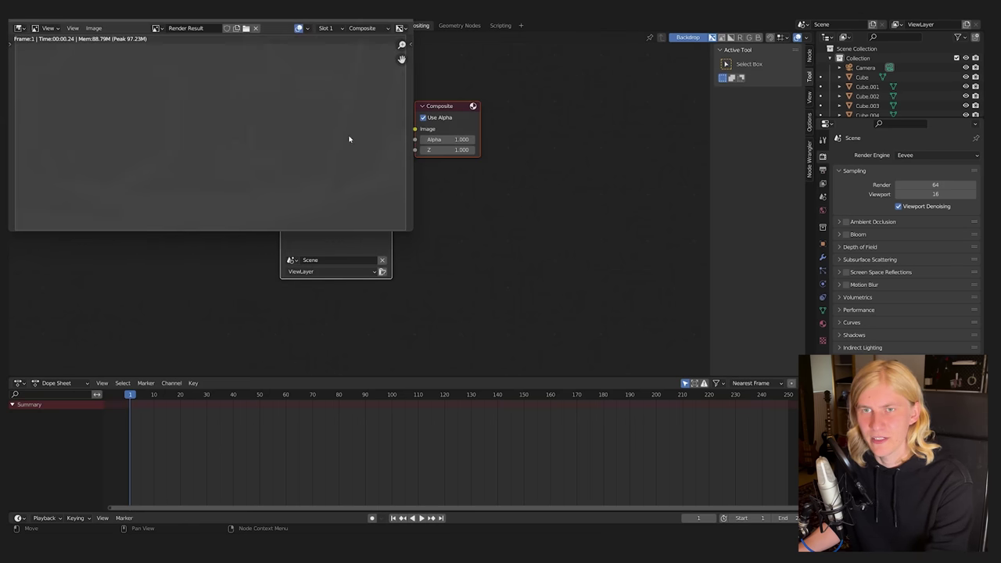
left_click_drag(416, 237, 755, 402)
scroll(488, 245, "up", 2)
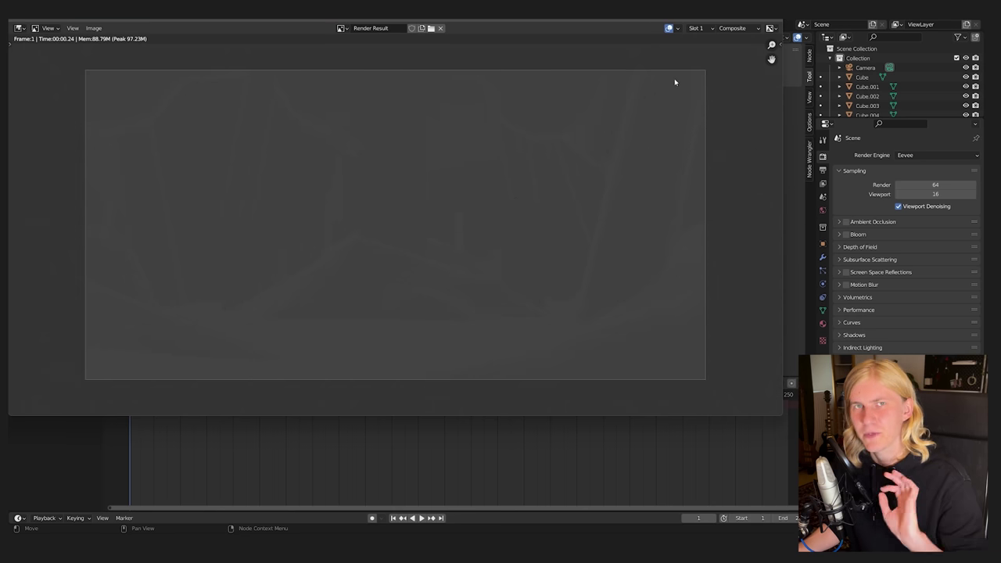
key("Escape")
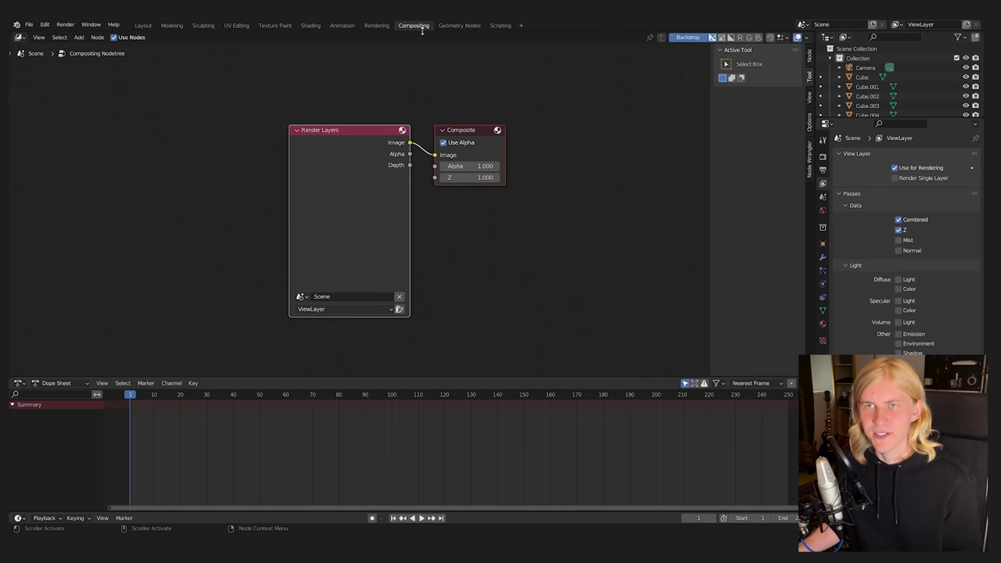
Add a Viewer node and connect the Render Layers Image output to it
left_click_drag(344, 130, 181, 128)
key("shift+a")
type("v")
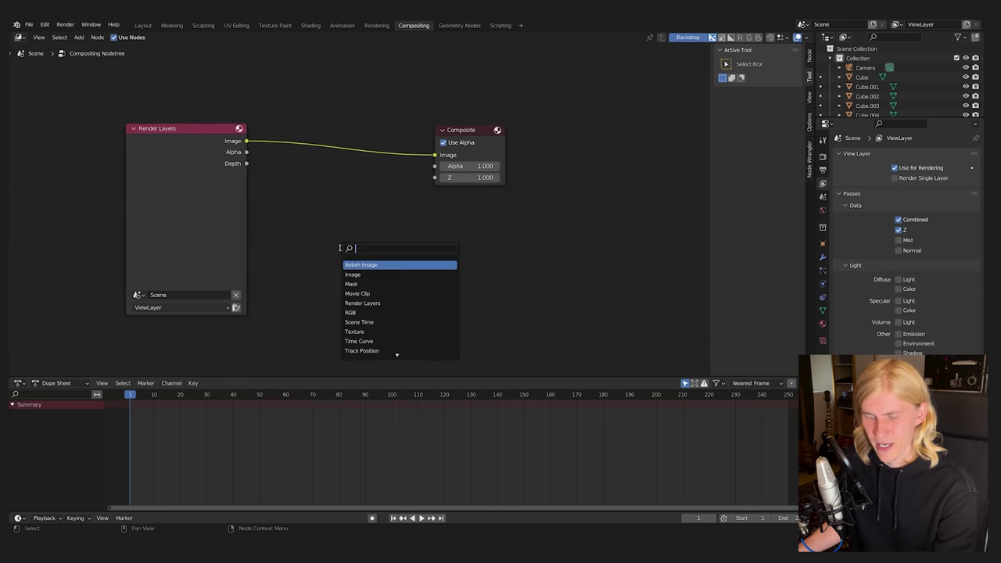
key("Return")
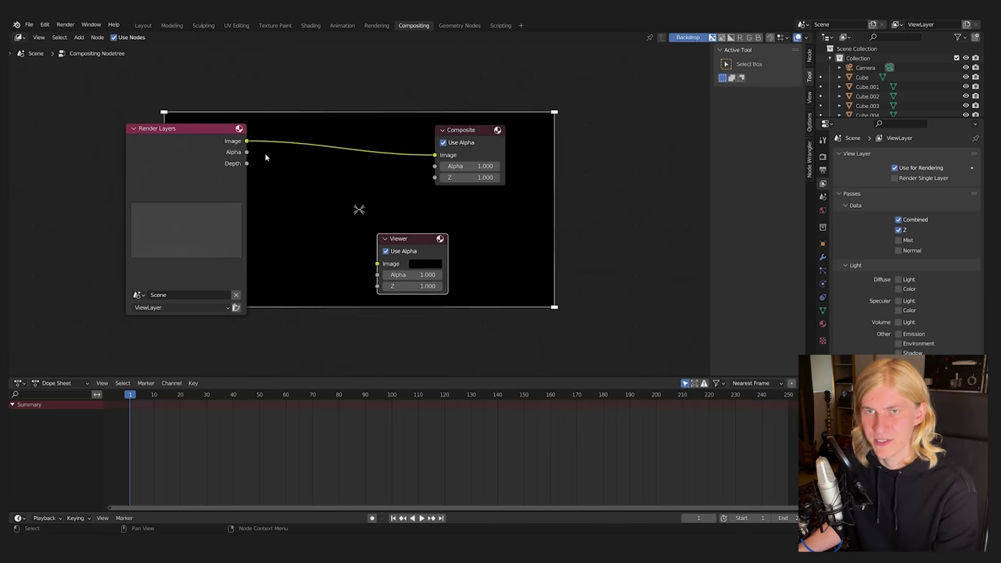
left_click_drag(246, 141, 342, 257)
left_click_drag(342, 257, 377, 264)
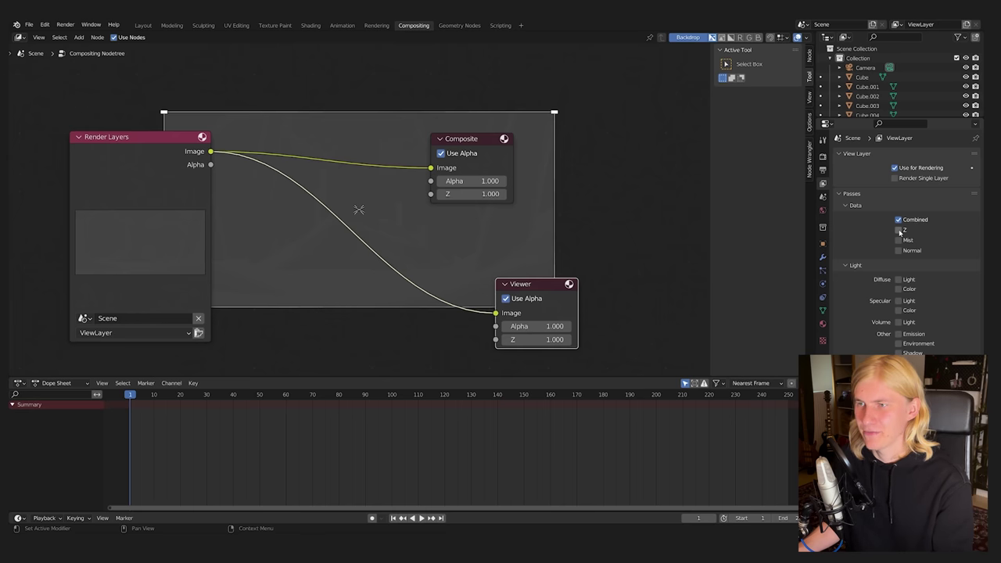
Enable the Z pass and link the Depth output to the Viewer node
left_click(898, 230)
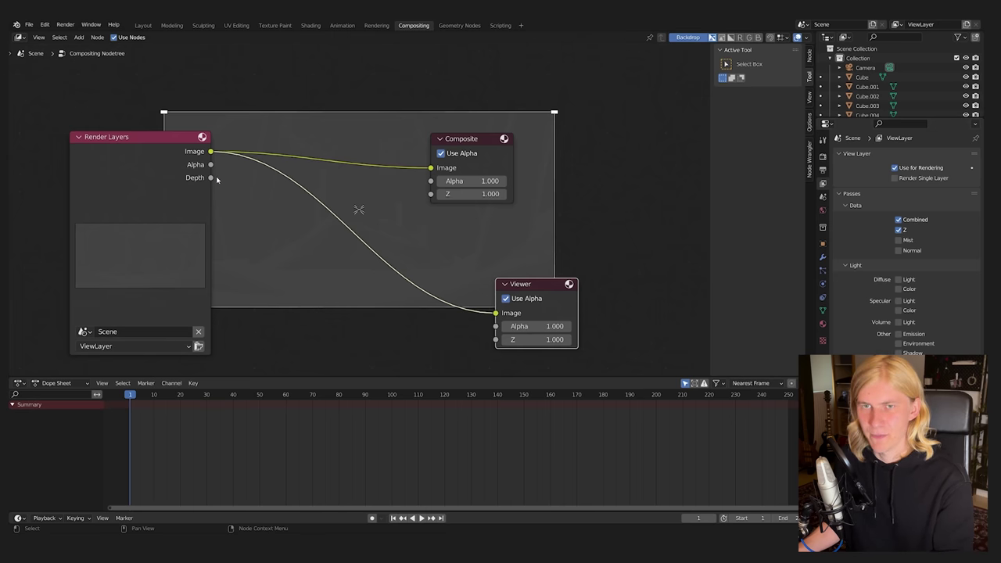
left_click_drag(211, 178, 505, 314)
scroll(472, 233, "up", 2)
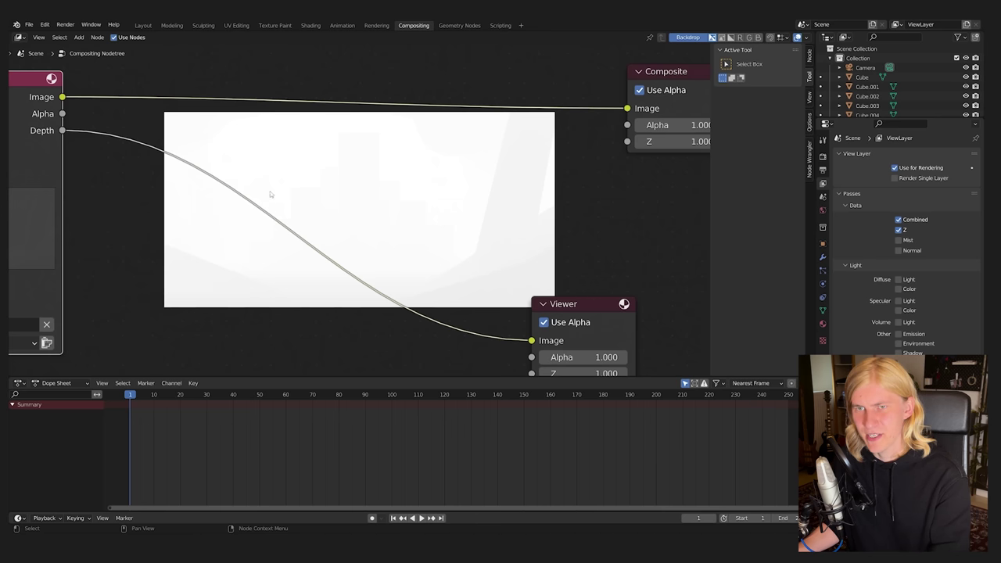
right_click(102, 106)
left_click_drag(22, 83, 146, 88)
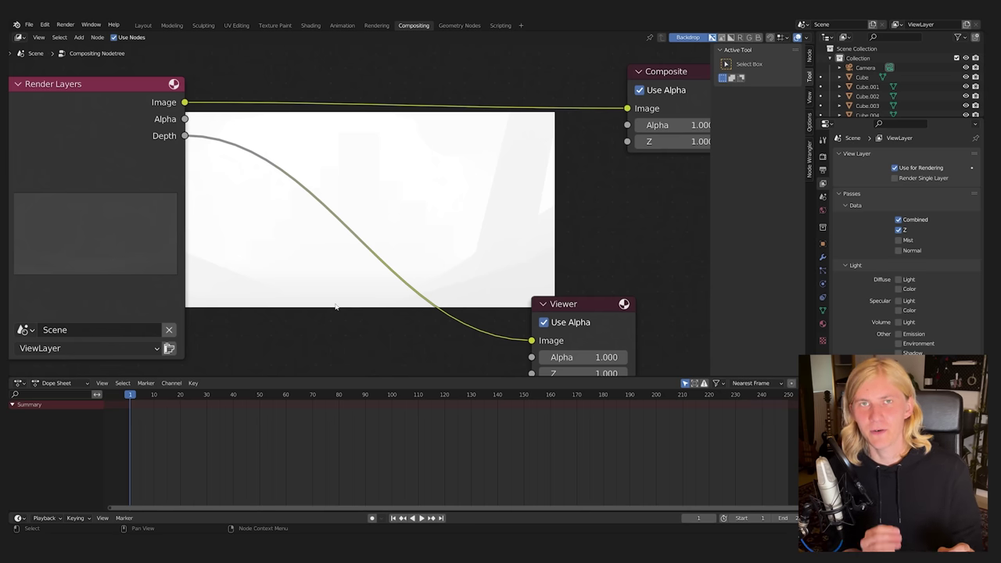
Insert a Normalize node on the Depth-to-Viewer link
key("shift+a")
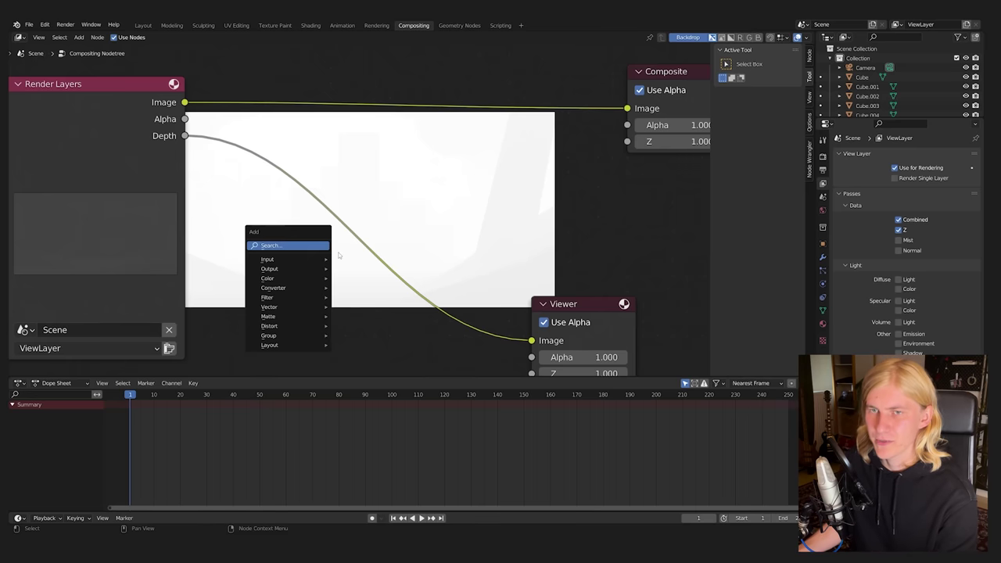
type("norm")
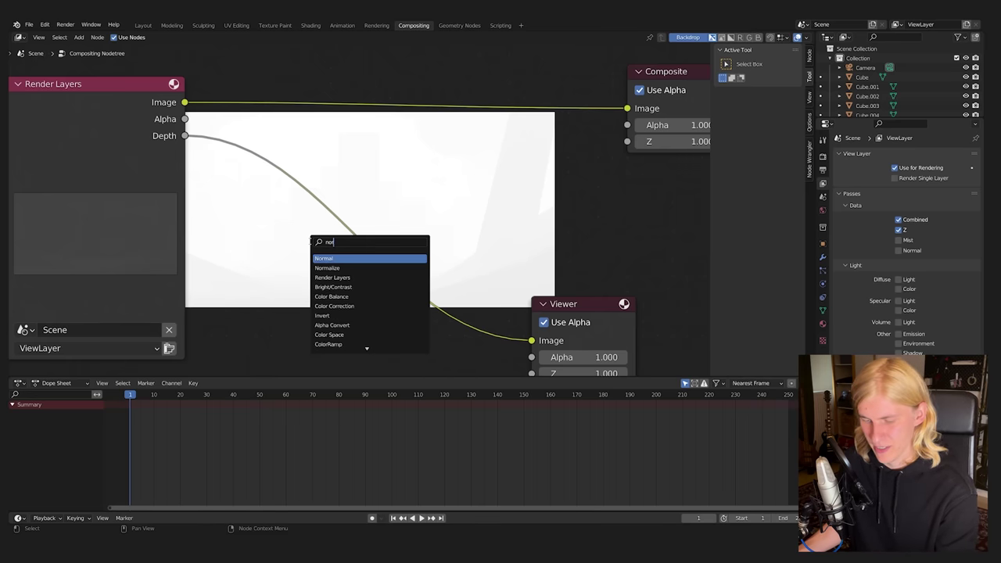
left_click(327, 268)
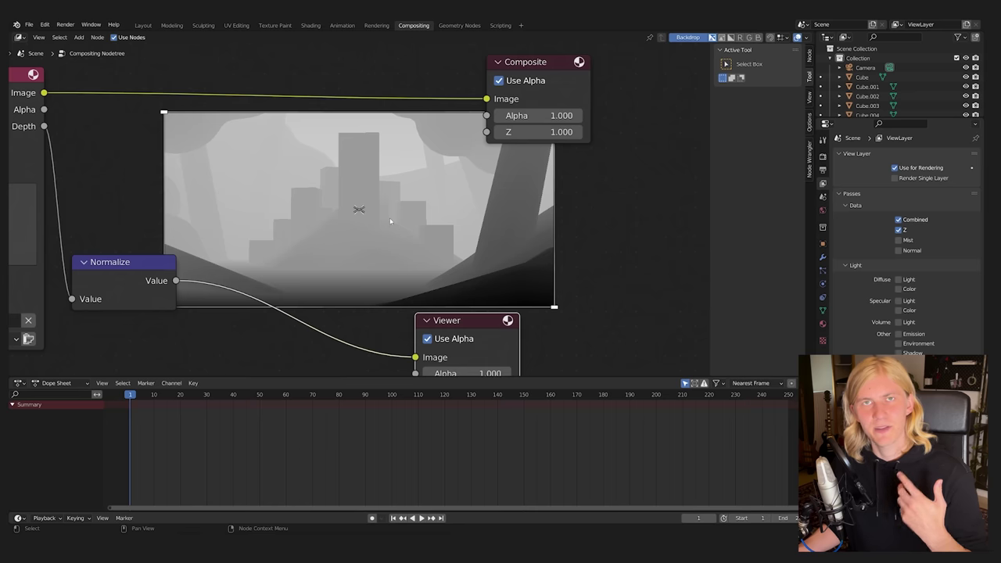
Add an Invert node after Normalize, save, and link its output to Composite
key("shift+a")
type("inv")
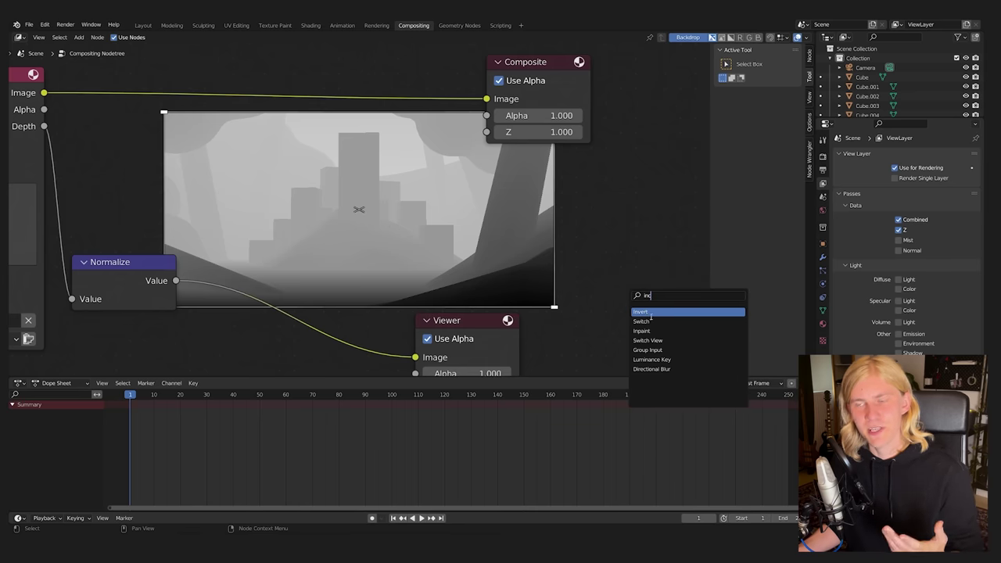
key("Return")
scroll(360, 269, "down", 1)
key("ctrl+s")
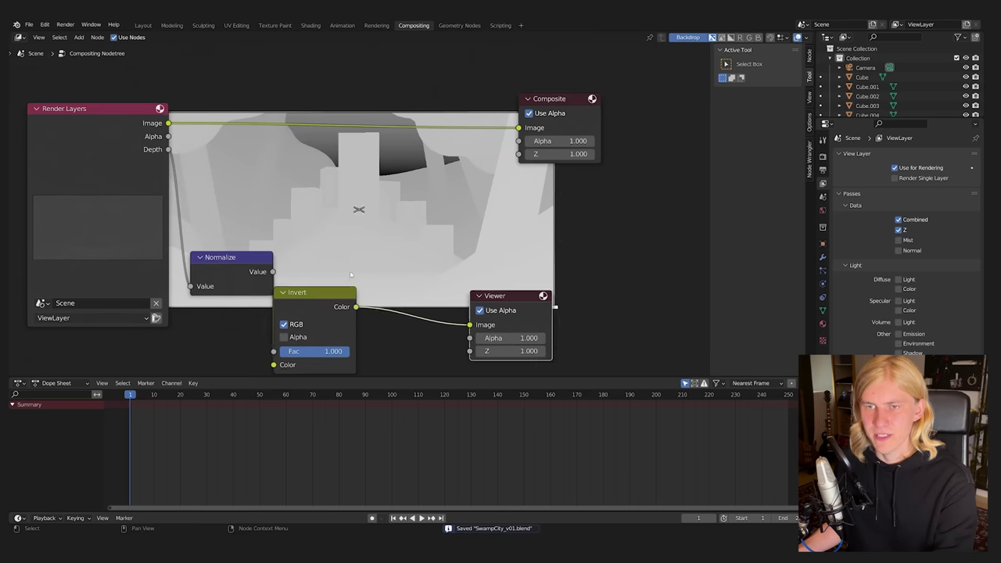
left_click(367, 245)
left_click_drag(383, 260, 518, 128)
Render the inverted depth image and fit it in a maximized result window
left_click(65, 24)
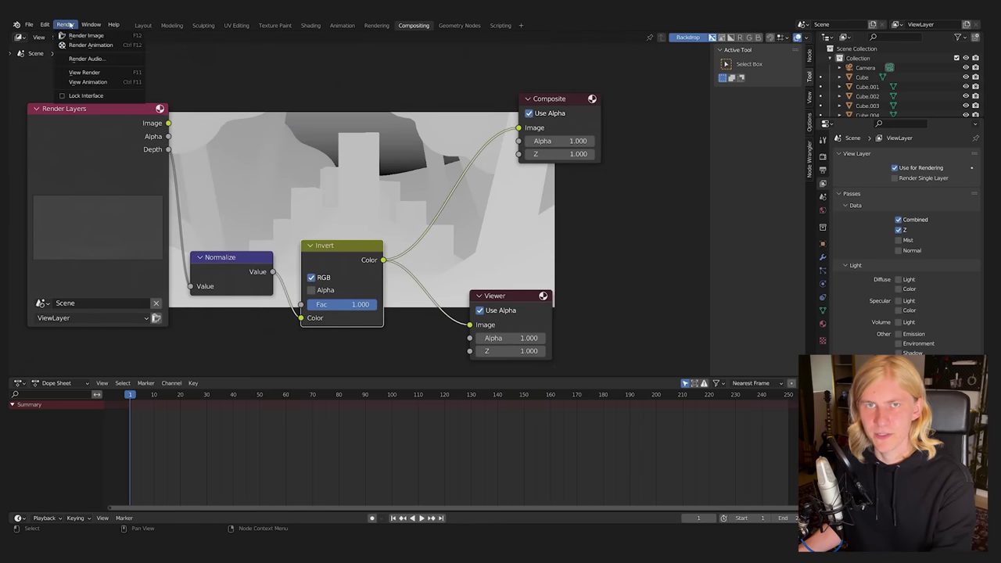
left_click(70, 35)
double_click(373, 19)
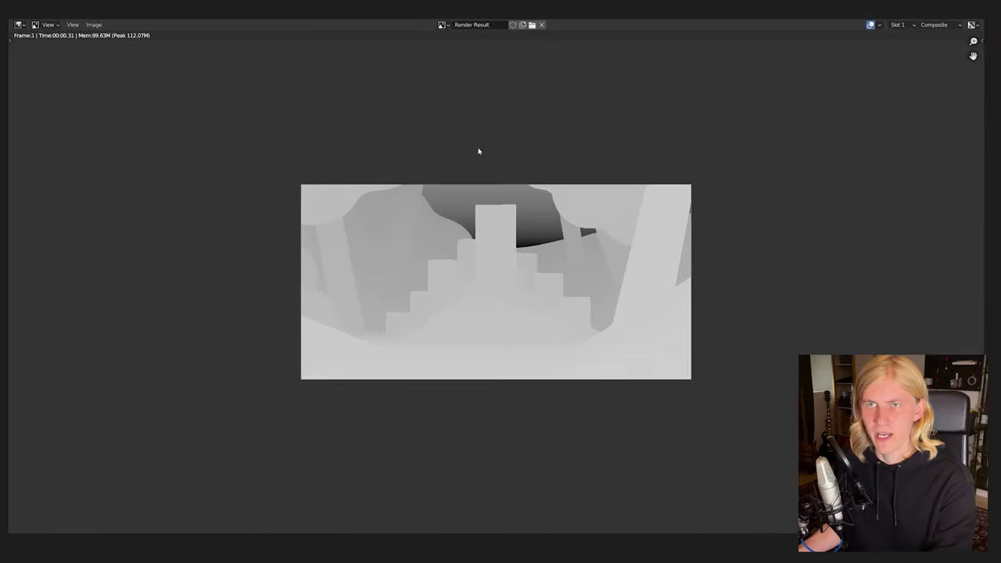
key("Home")
Save the render as SwampDepthMap_v01.png with 16-bit color depth
left_click(94, 24)
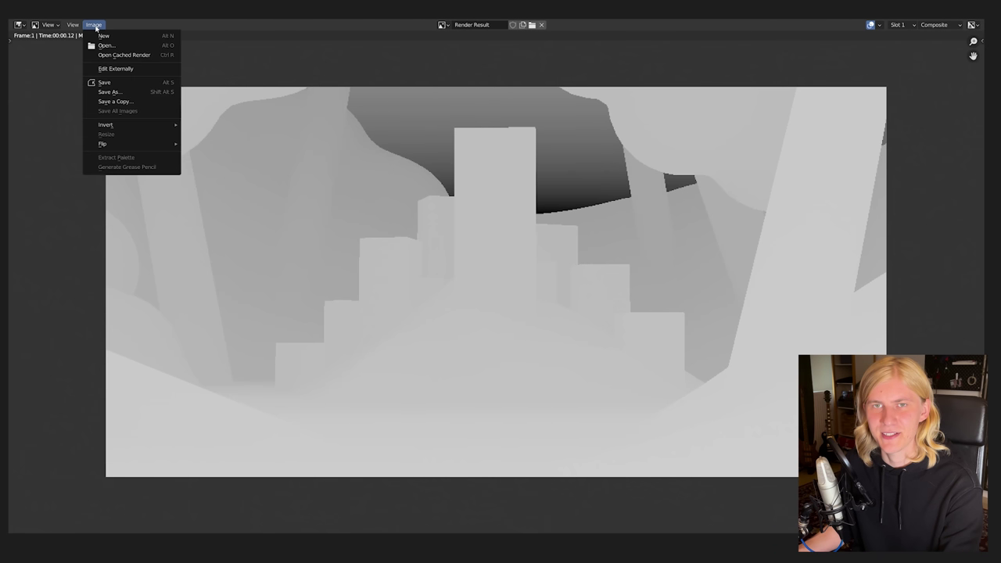
left_click(93, 24)
left_click(93, 24)
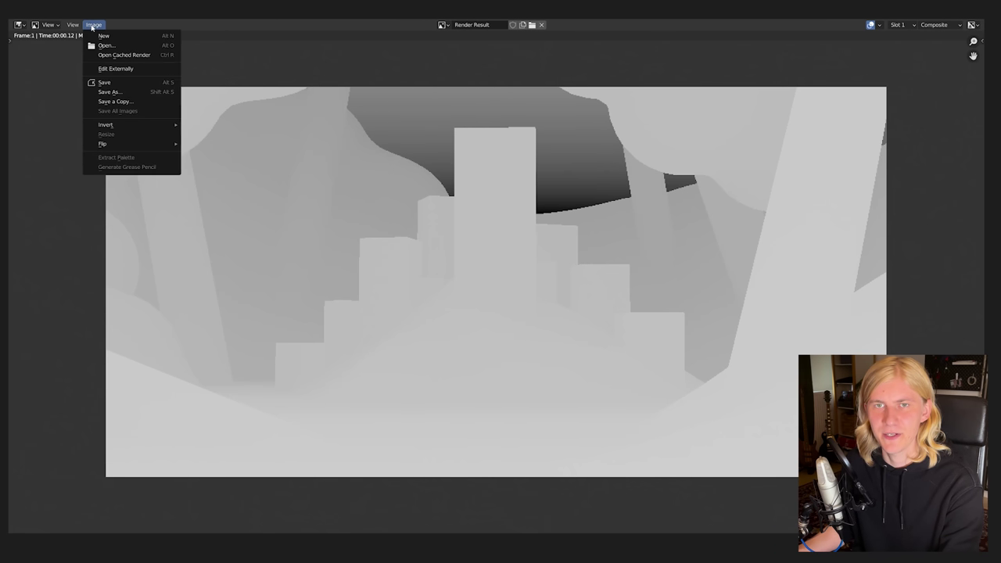
left_click(111, 92)
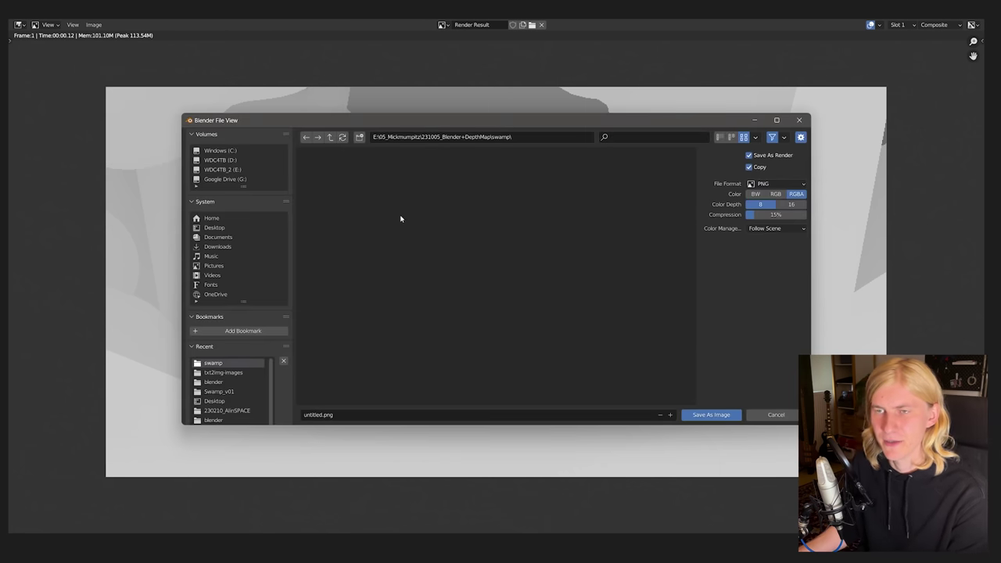
left_click(321, 415)
type("SwampDepthMap_v01.png")
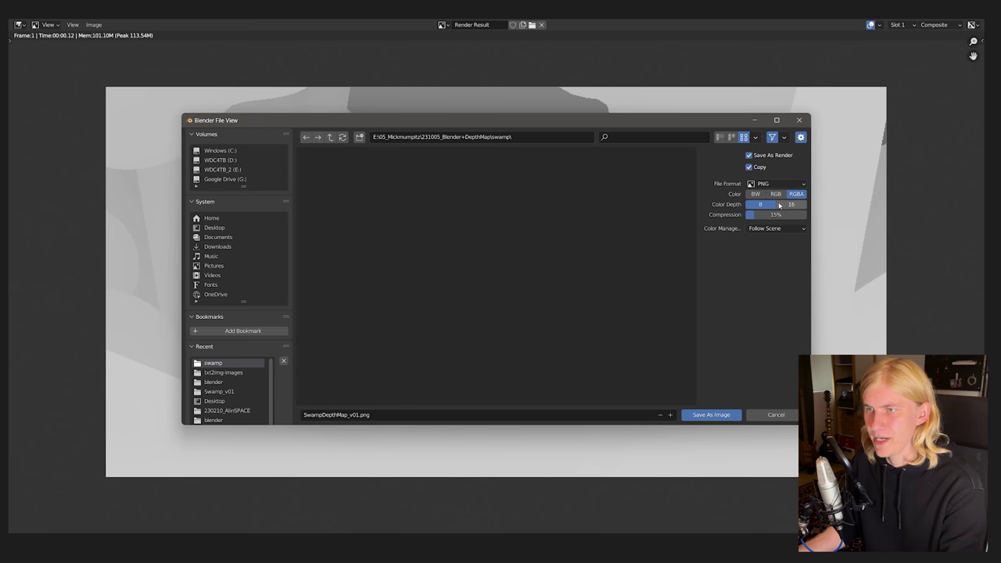
left_click(791, 204)
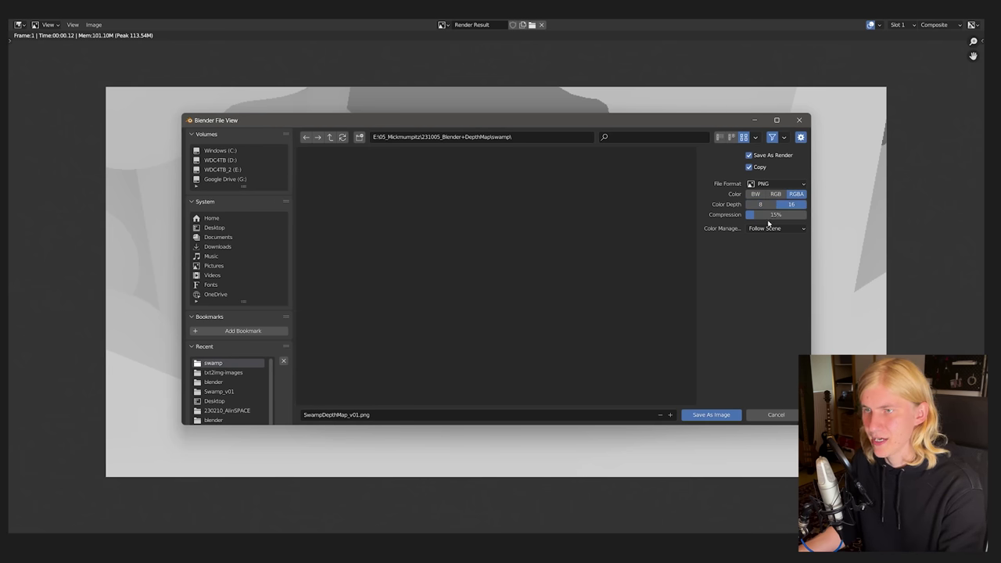
key("Return")
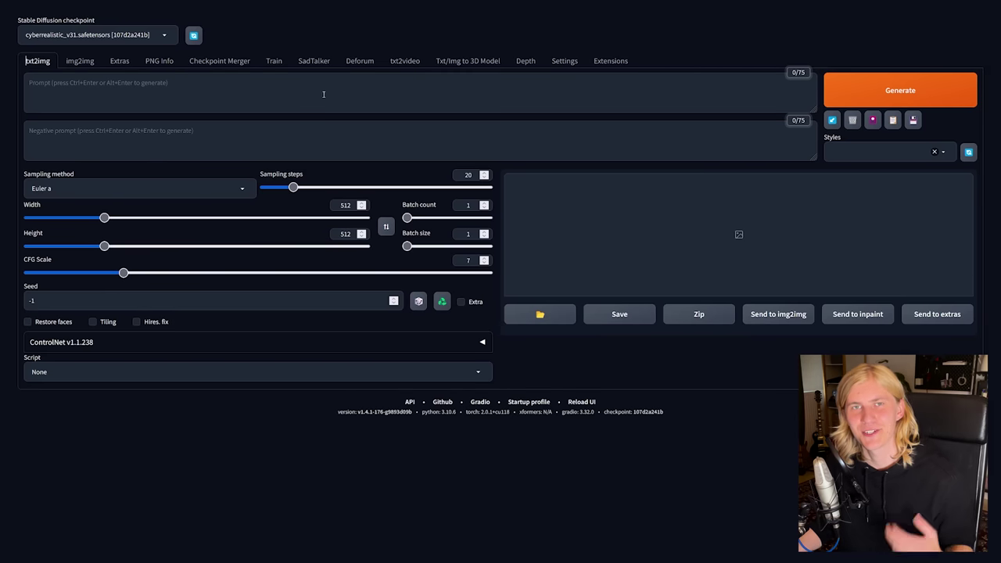
Keep the cyberrealistic_v31 checkpoint and change the seed from -1 to 10
left_click(64, 36)
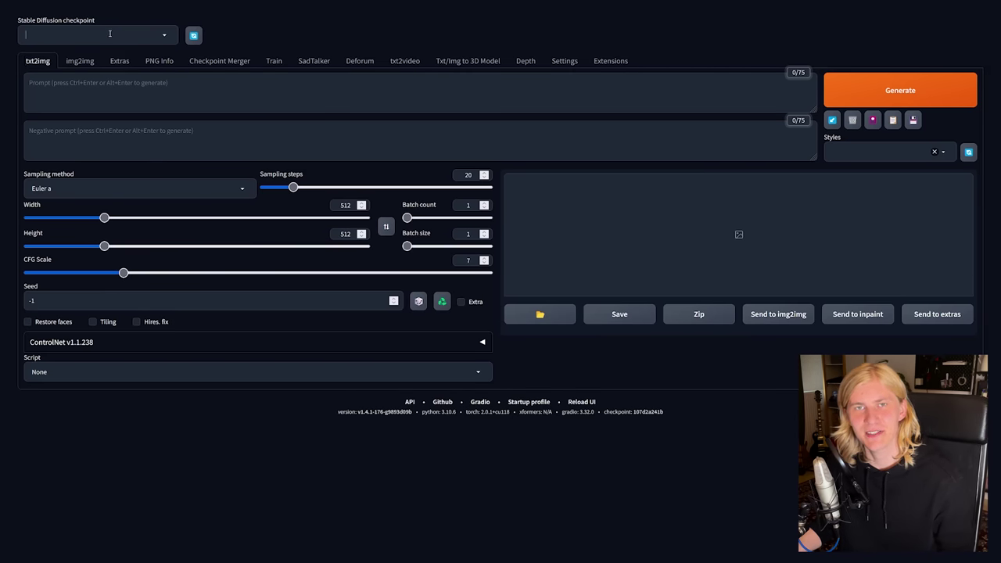
left_click(245, 26)
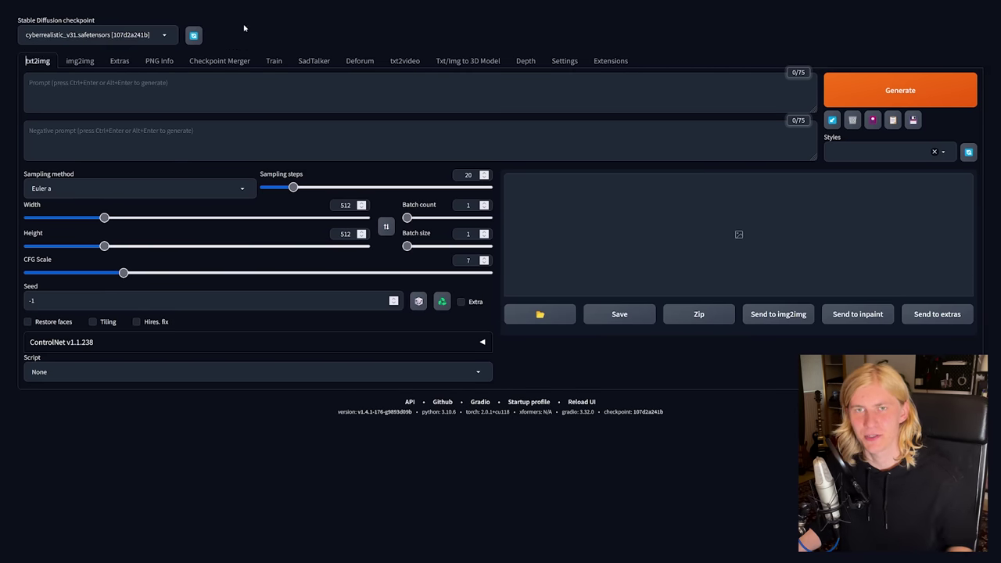
left_click(168, 75)
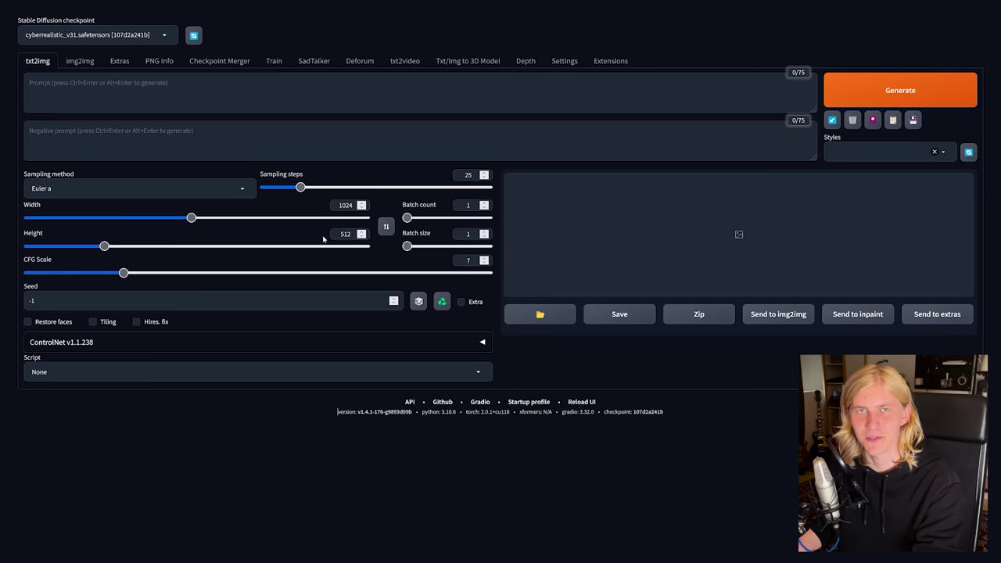
left_click(26, 301)
key("Delete")
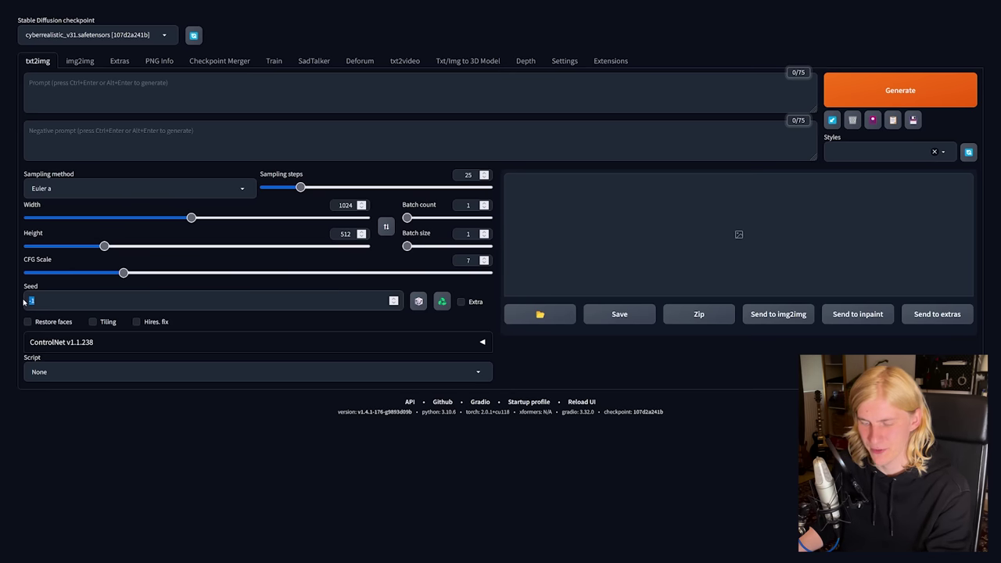
type("0")
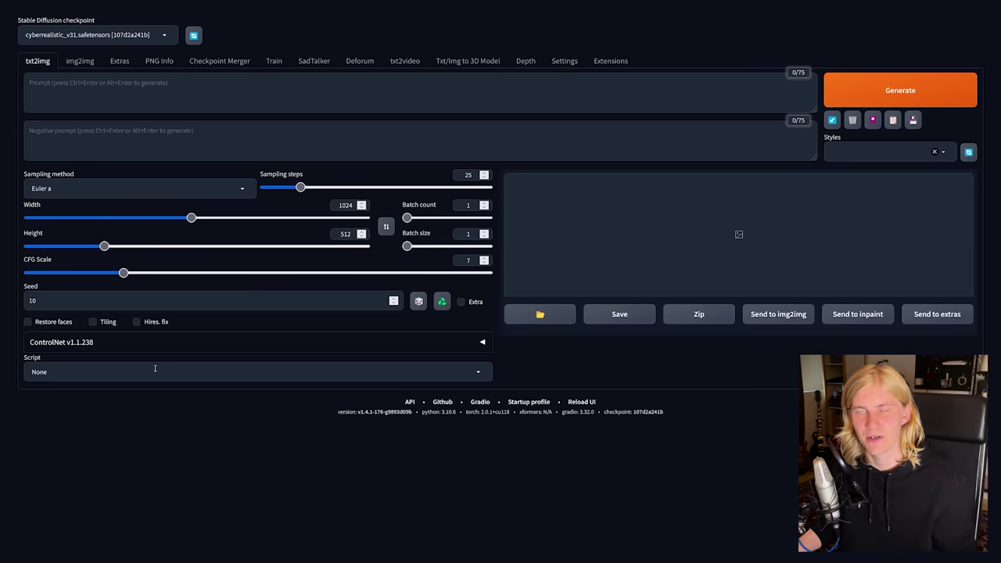
Enable ControlNet Unit 0 with the control_sd15_depth model
left_click(59, 344)
scroll(58, 344, "down", 2)
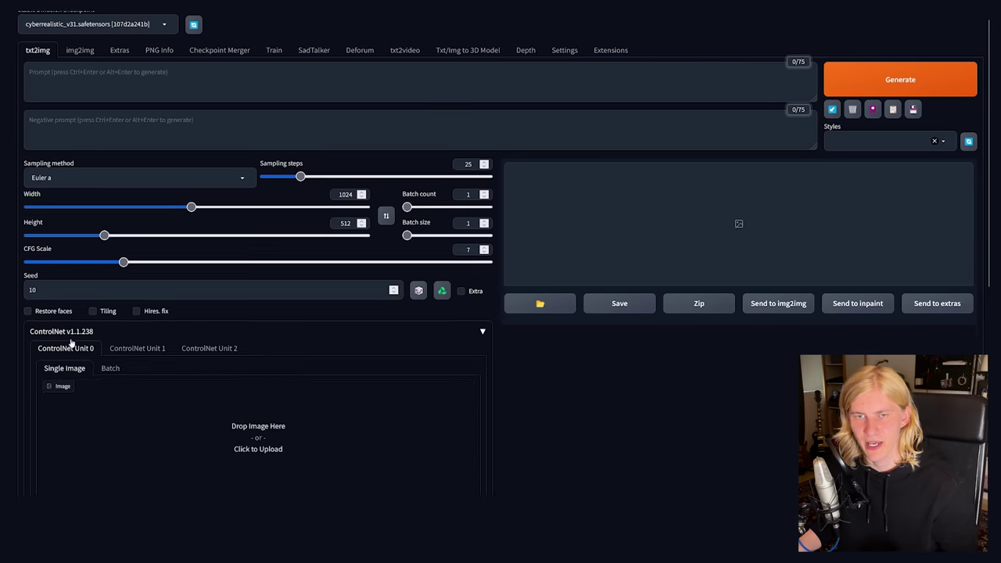
scroll(55, 261, "down", 4)
left_click(53, 252)
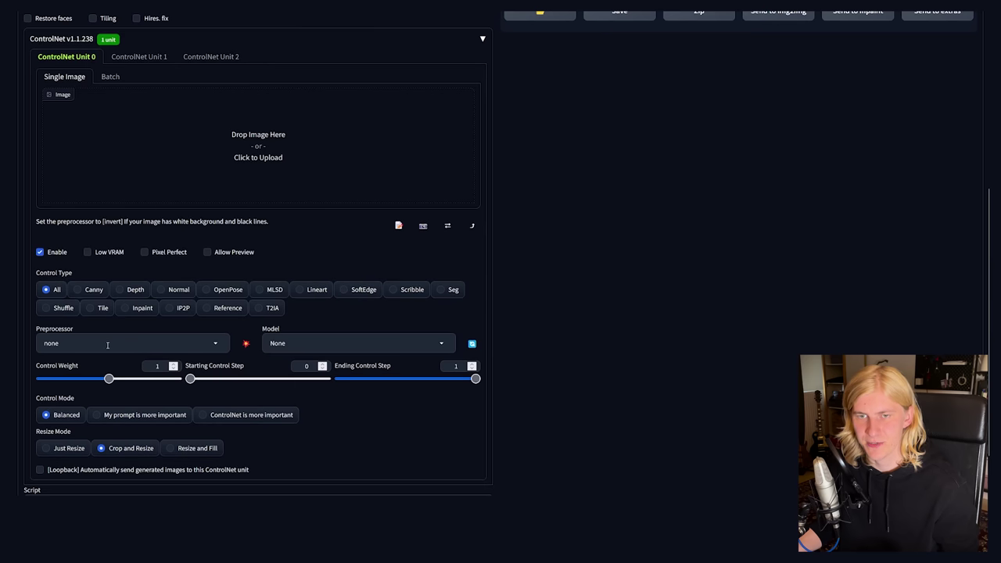
left_click(293, 342)
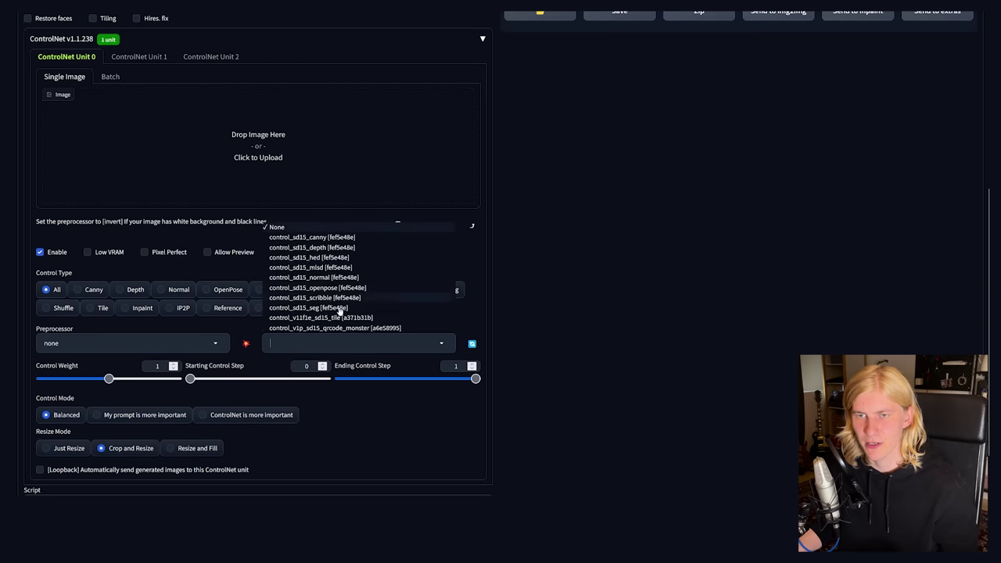
left_click(313, 247)
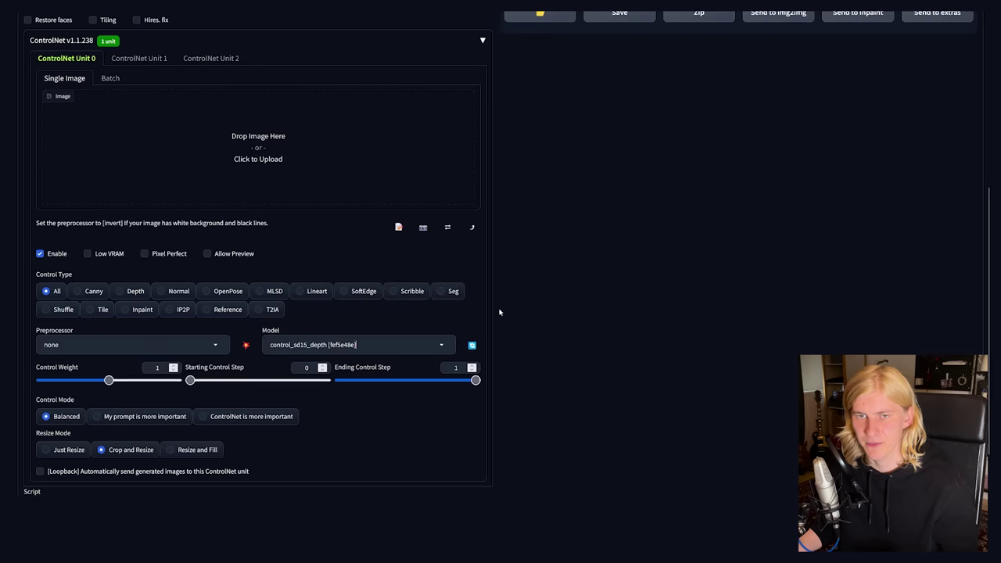
Load the swamp depth map as control image and set Control Weight to 0.9
scroll(313, 258, "up", 1)
left_click_drag(365, 175, 365, 174)
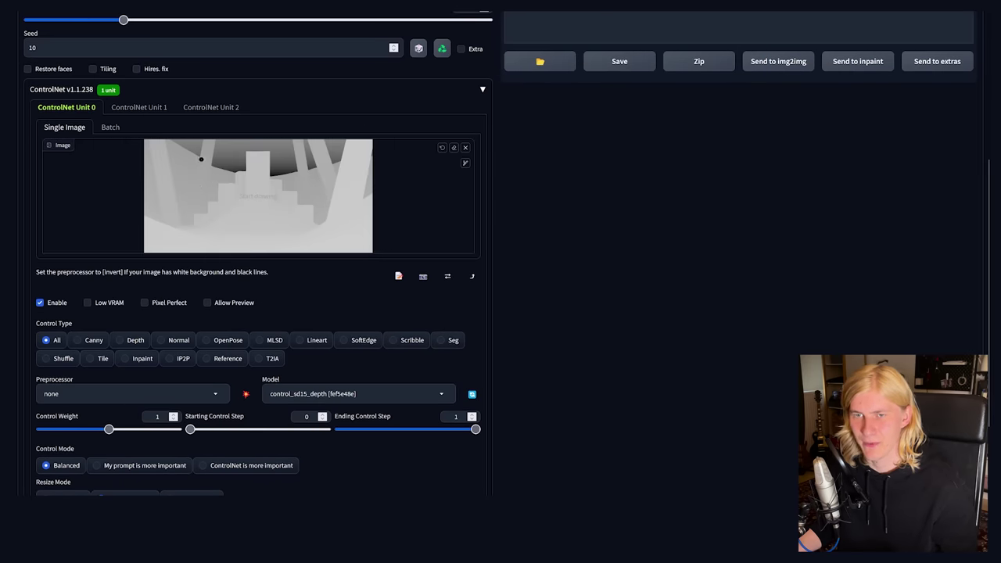
scroll(264, 306, "down", 2)
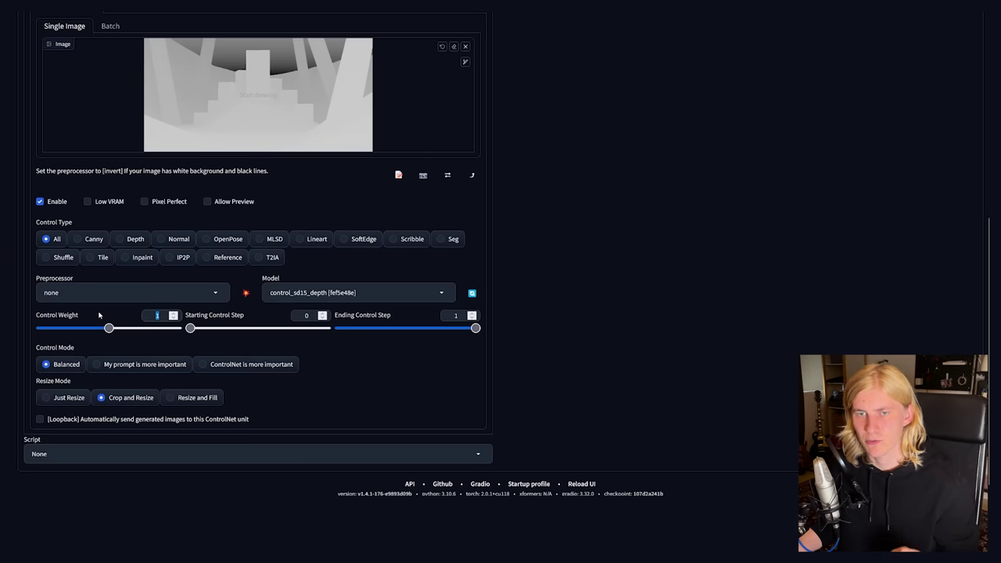
type("0.9")
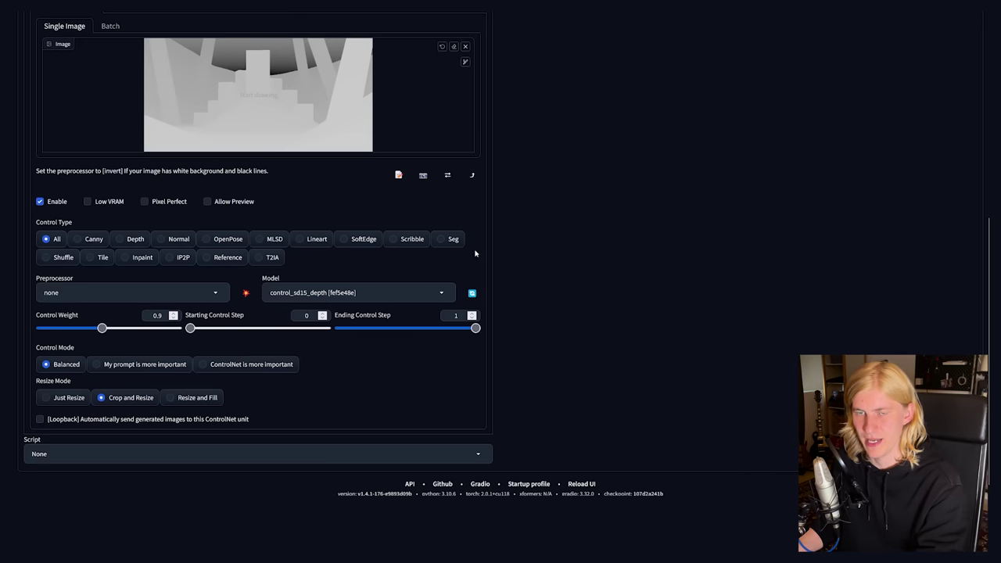
scroll(312, 172, "up", 5)
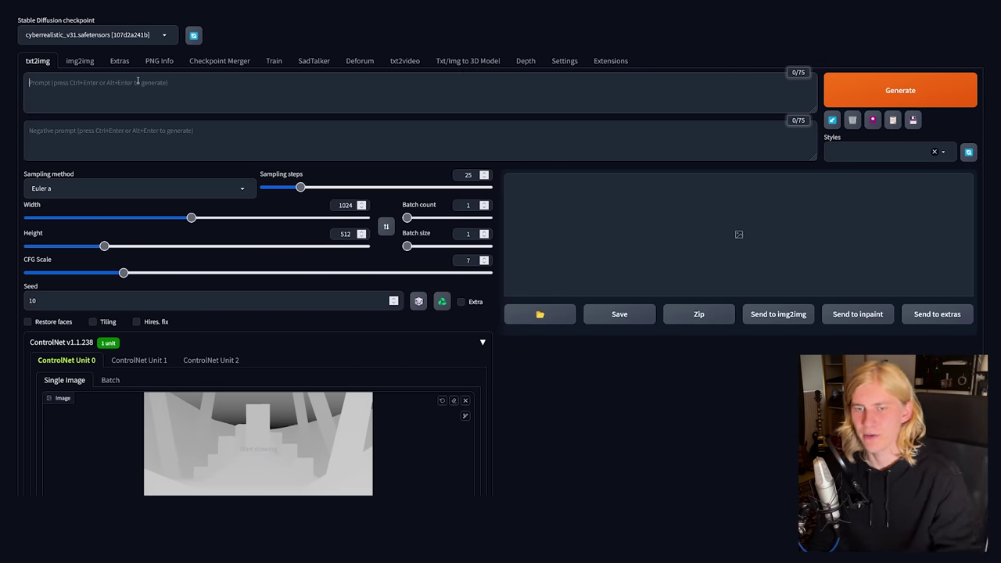
Paste the metropolis prompt, generate a first image, then append ', photography,' to the prompt
type("futuristic metropolis on a lake island surrounded by a giant forest, huge trees, tree trunks, swamp, moss, evening sky, warm lighting")
key("Tab")
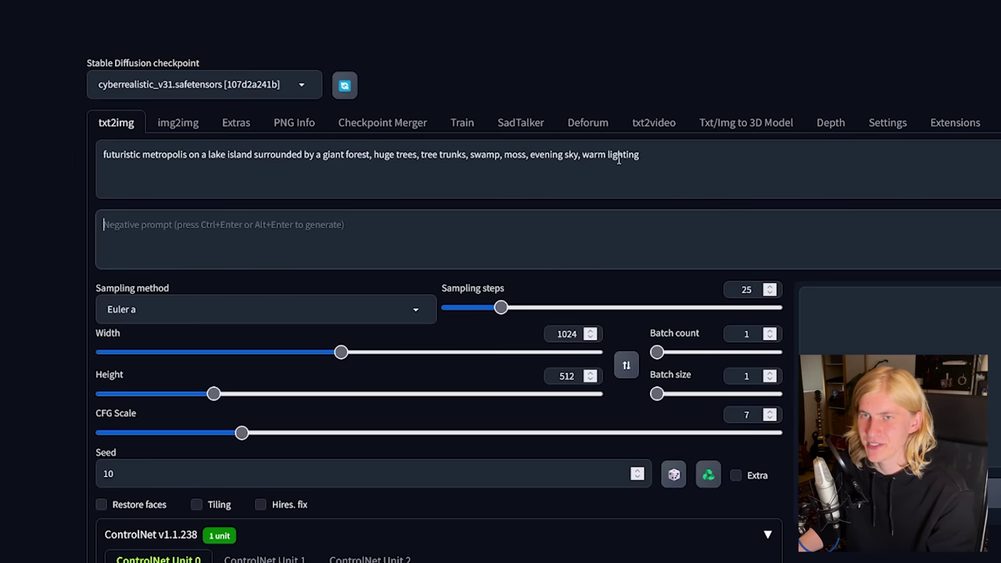
key("ctrl+Return")
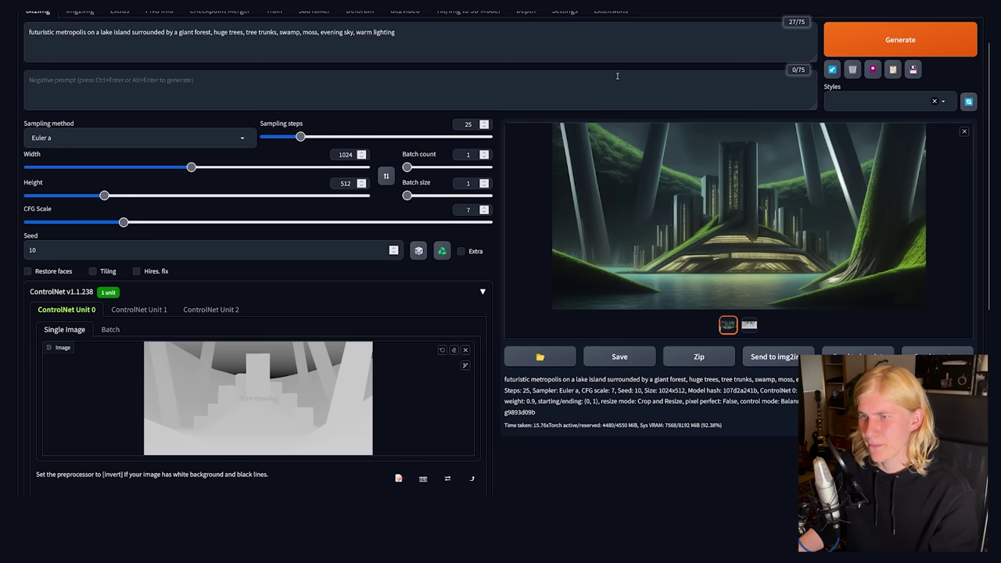
left_click(516, 26)
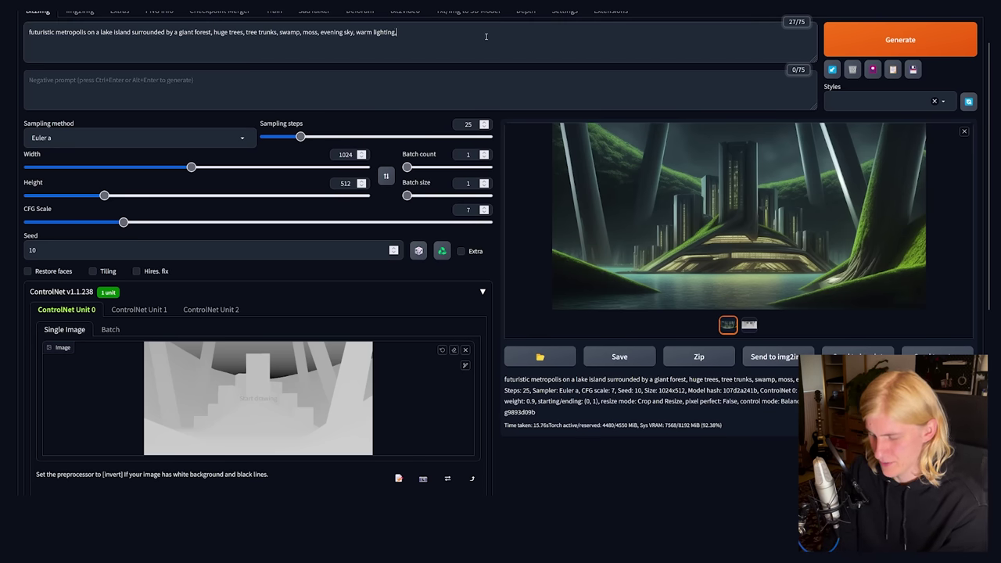
type(", photogr")
type("aphy, archviz, octane rendering")
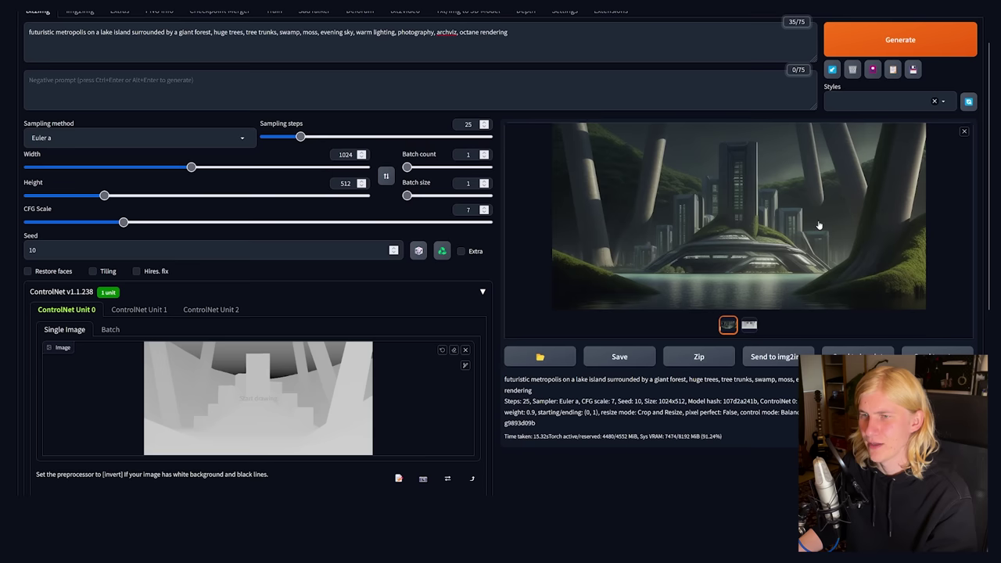
Inspect the image full-size, raise CFG Scale to 12 and add 'high contrast' as negative prompt
left_click(818, 225)
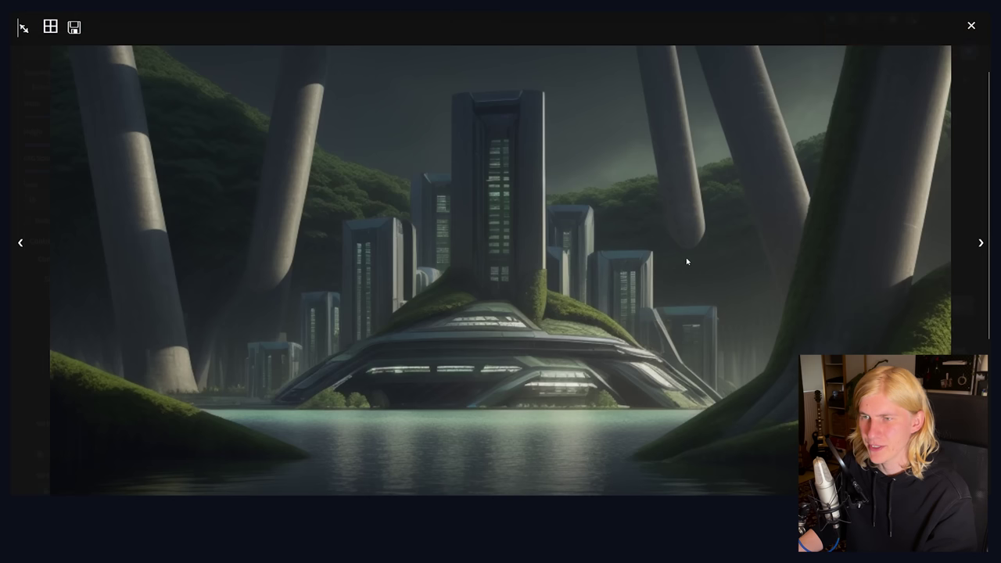
left_click(971, 29)
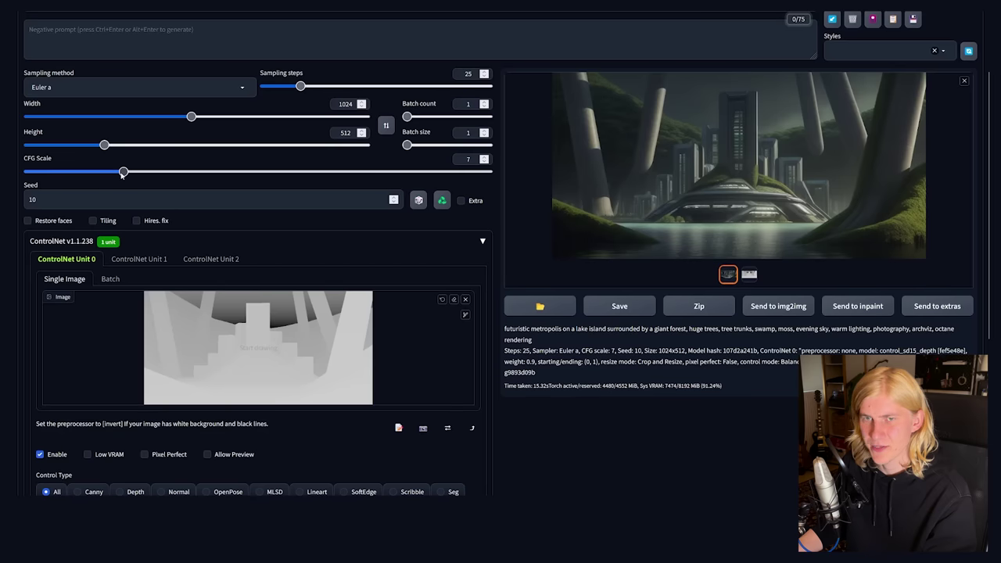
left_click_drag(122, 174, 250, 171)
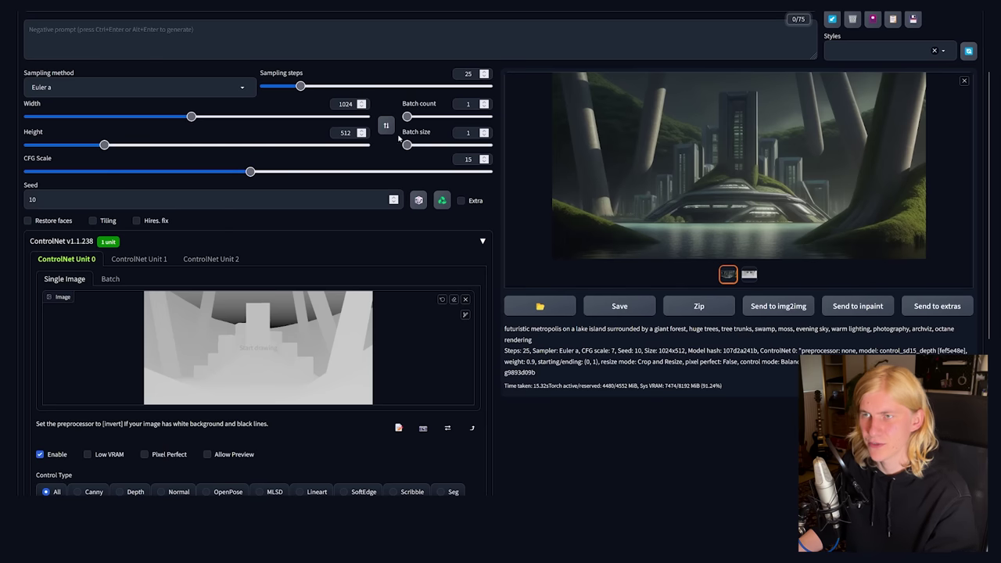
scroll(853, 140, "up", 2)
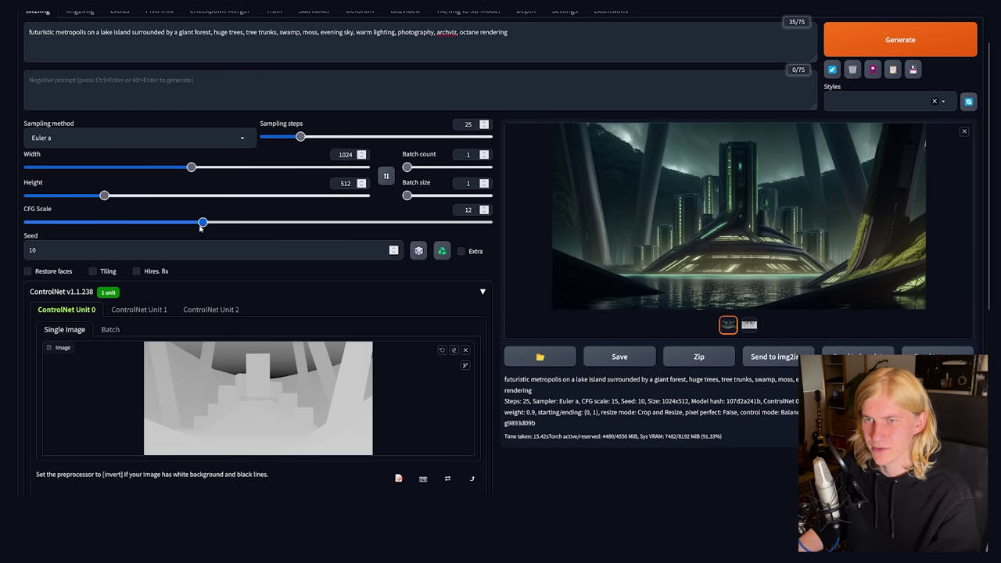
left_click(233, 88)
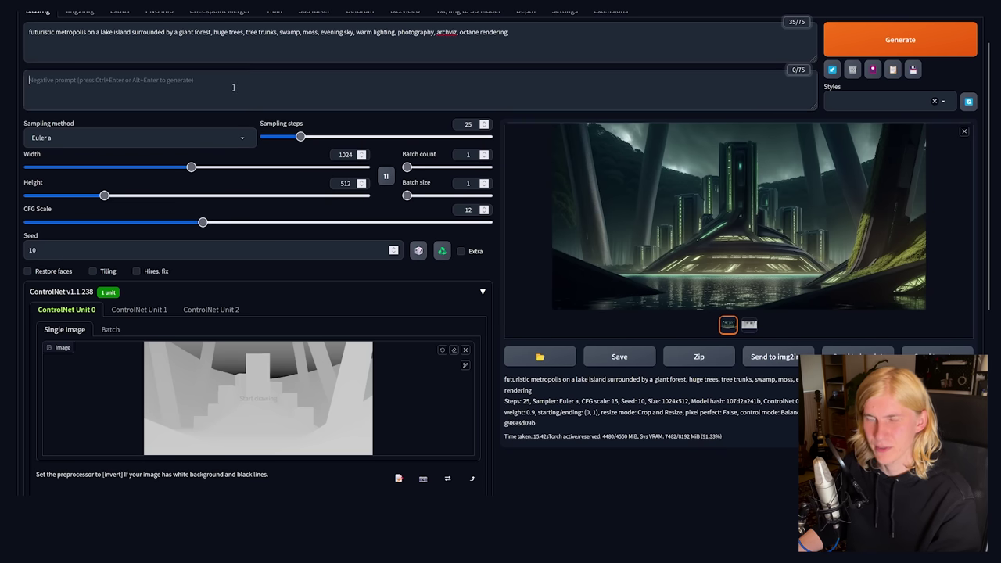
type("N")
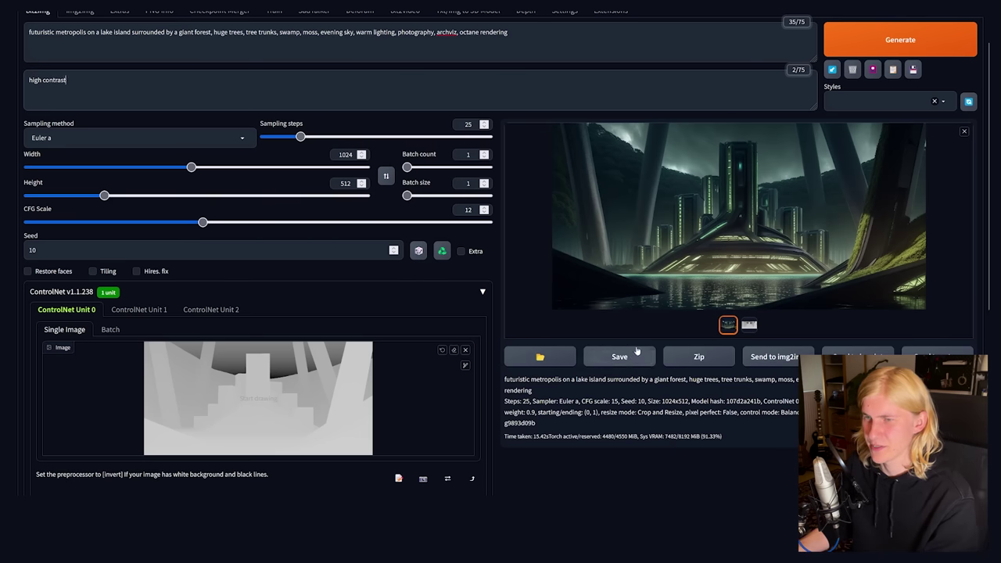
scroll(674, 237, "up", 1)
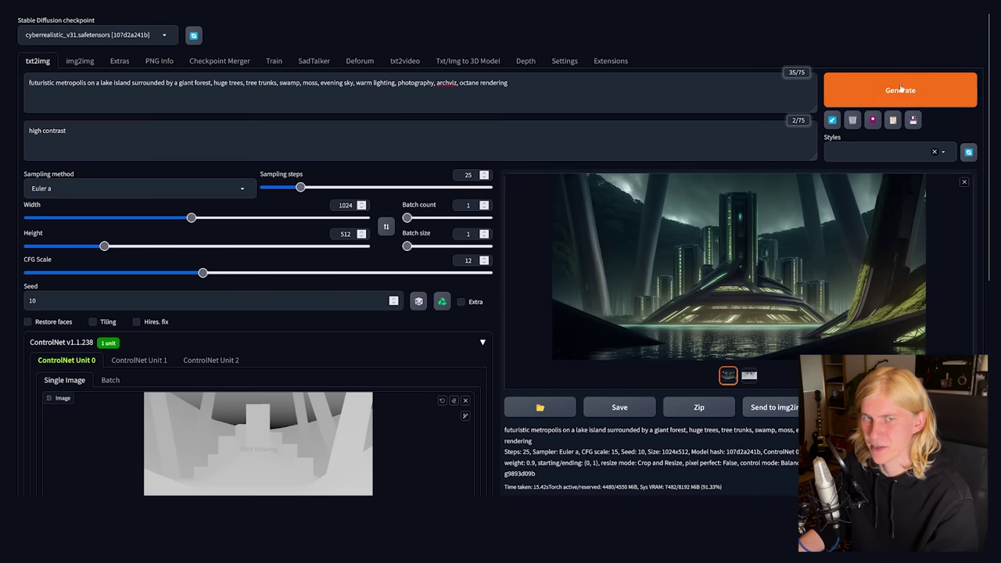
Generate a new image with the updated settings and check it full-size
key("ctrl+Return")
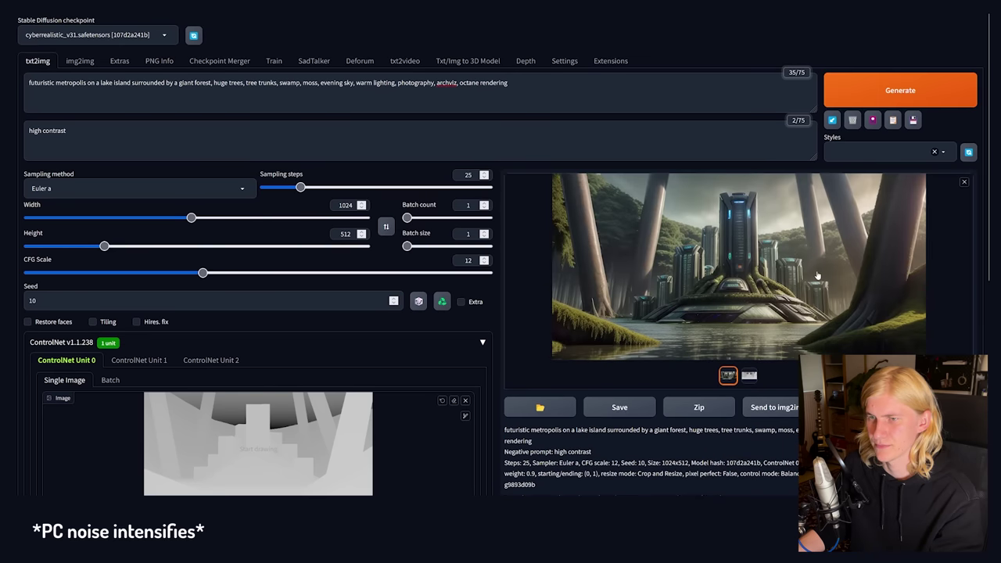
left_click(760, 293)
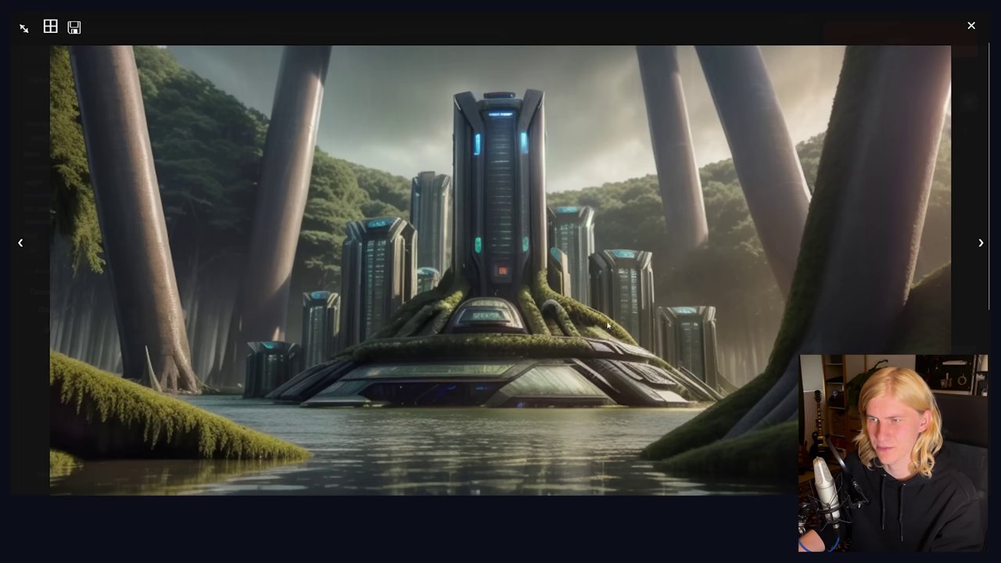
left_click(500, 318)
mouse_move(193, 495)
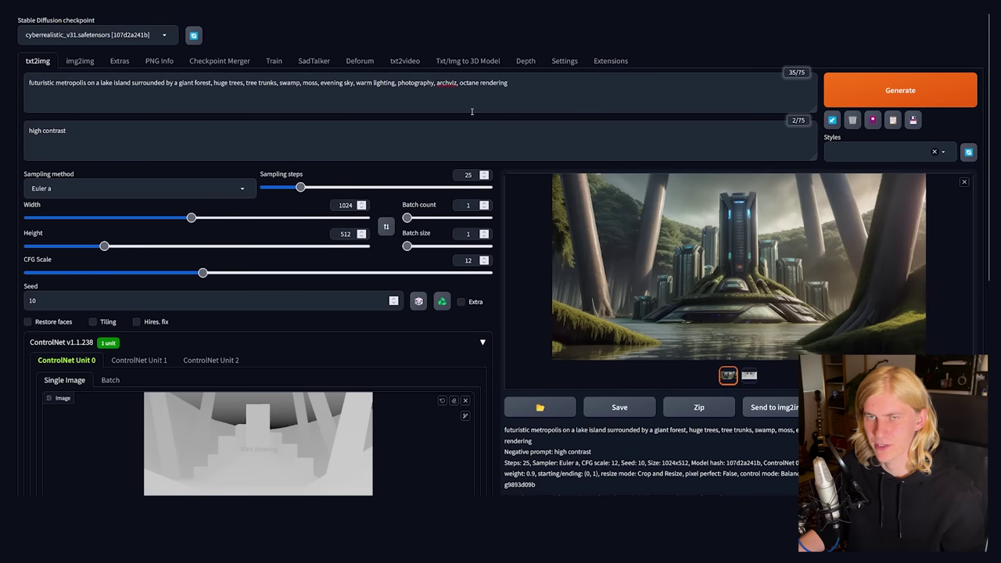
Extend the negative prompt to 'high contrast, 2d, drawing'
left_click(229, 144)
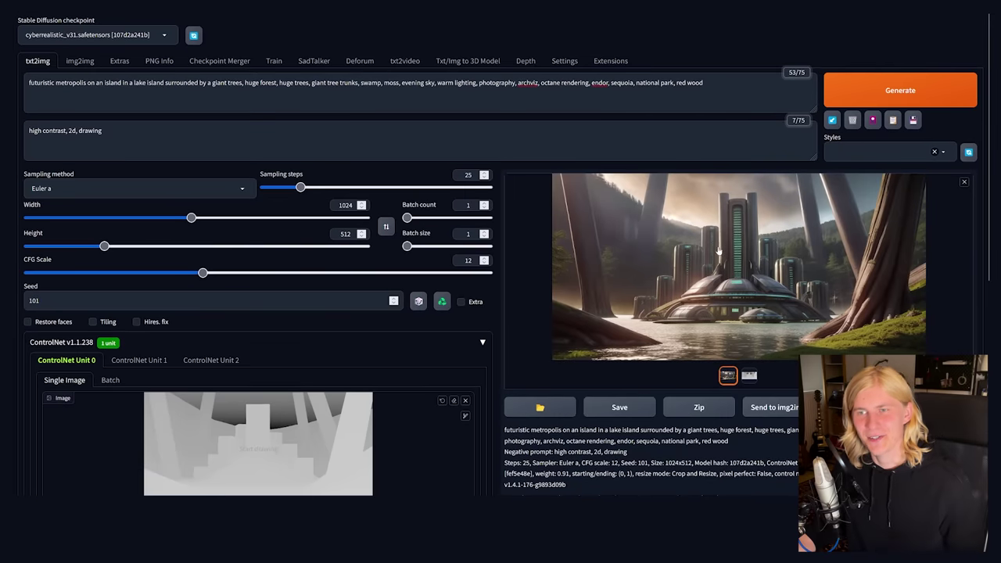
left_click_drag(705, 83, 61, 83)
left_click(167, 139)
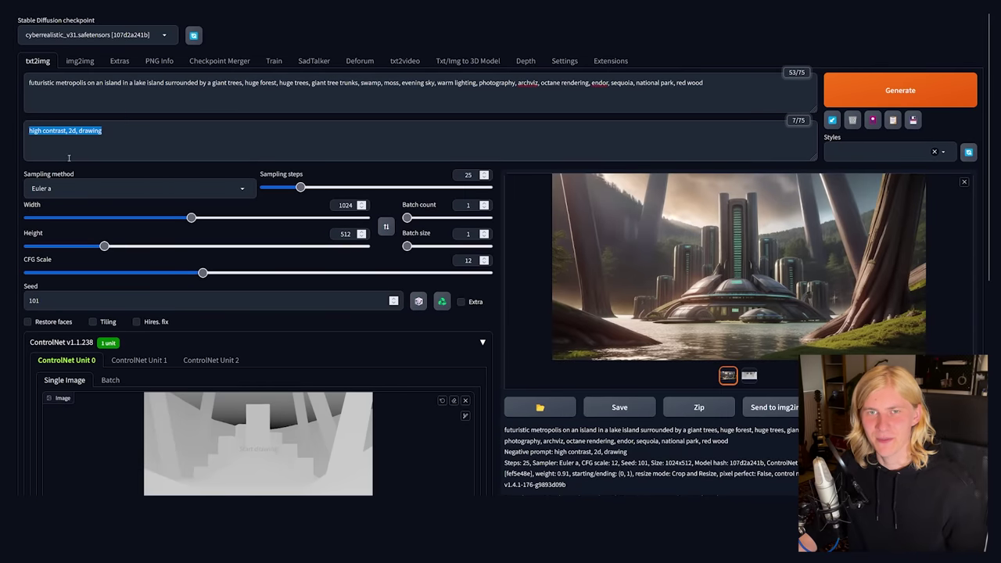
left_click(548, 201)
scroll(548, 202, "down", 2)
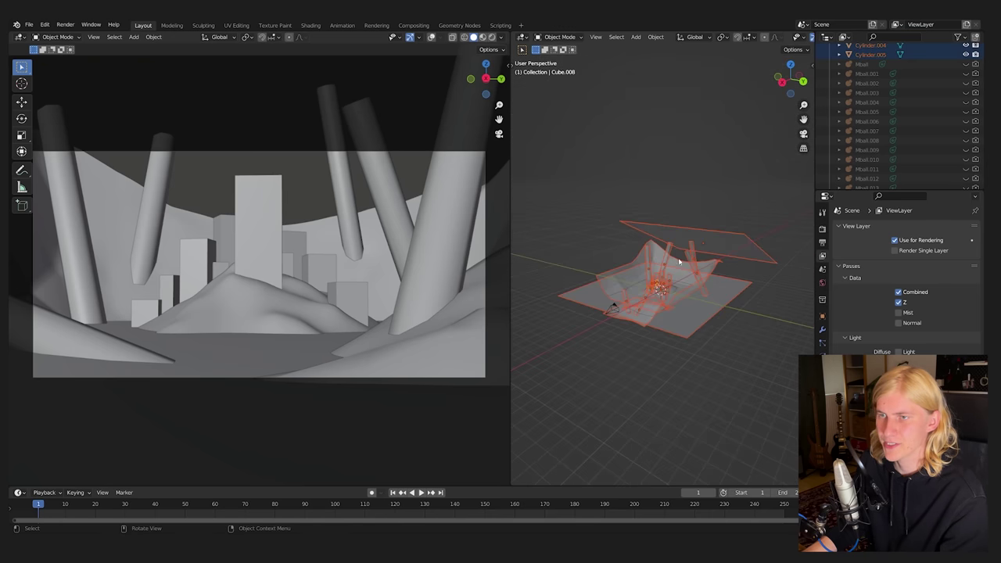
Put the scene mesh into Edit Mode with X-Ray on, enlarging the right 3D view
left_click(562, 38)
left_click(564, 54)
left_click_drag(512, 258, 334, 265)
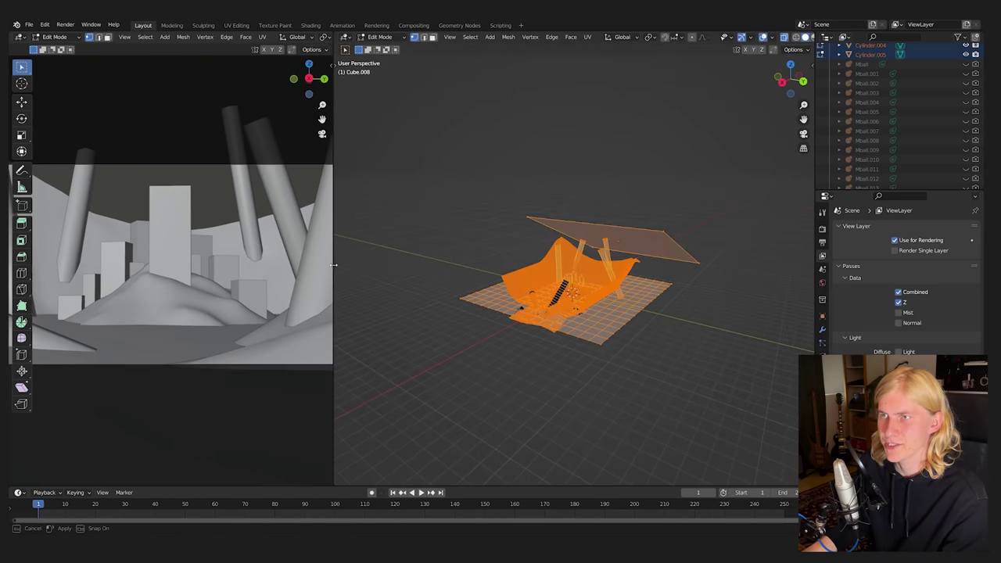
left_click(784, 38)
left_click(774, 49)
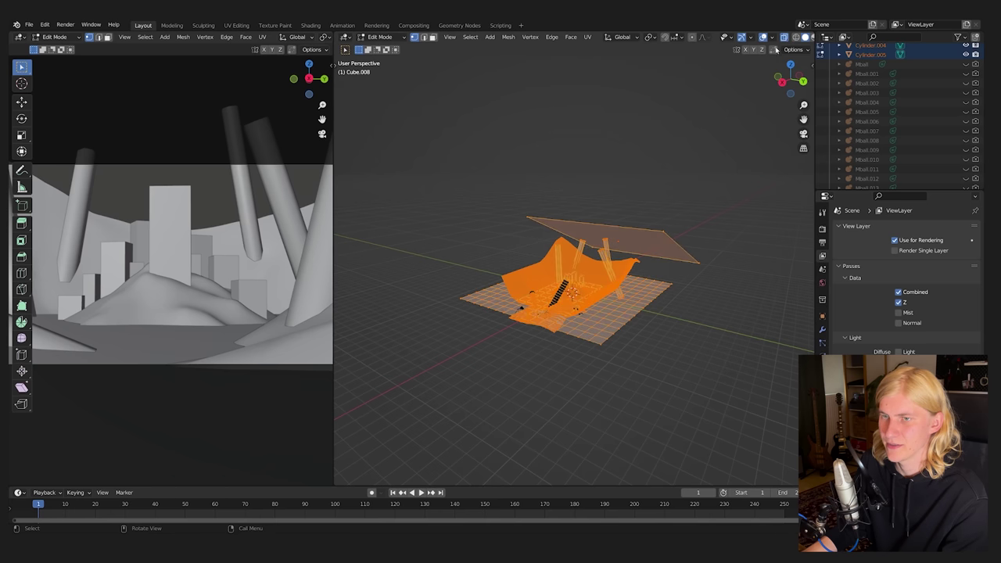
Frame the camera view and UV-project the mesh from view to Camera Bounds
middle_click_drag(688, 197, 669, 210)
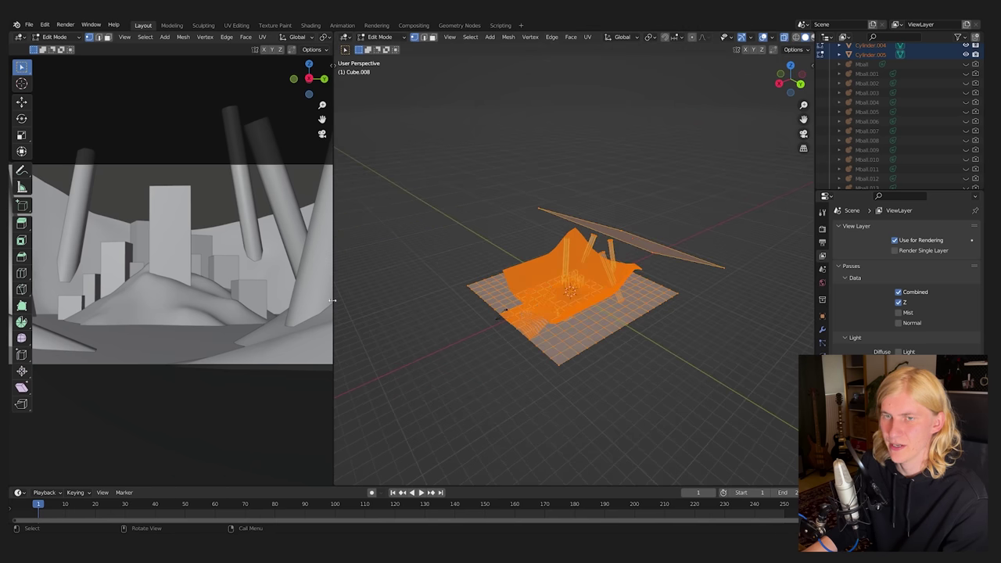
left_click_drag(334, 300, 525, 300)
middle_click_drag(563, 297, 714, 279)
key("shift+alt+z")
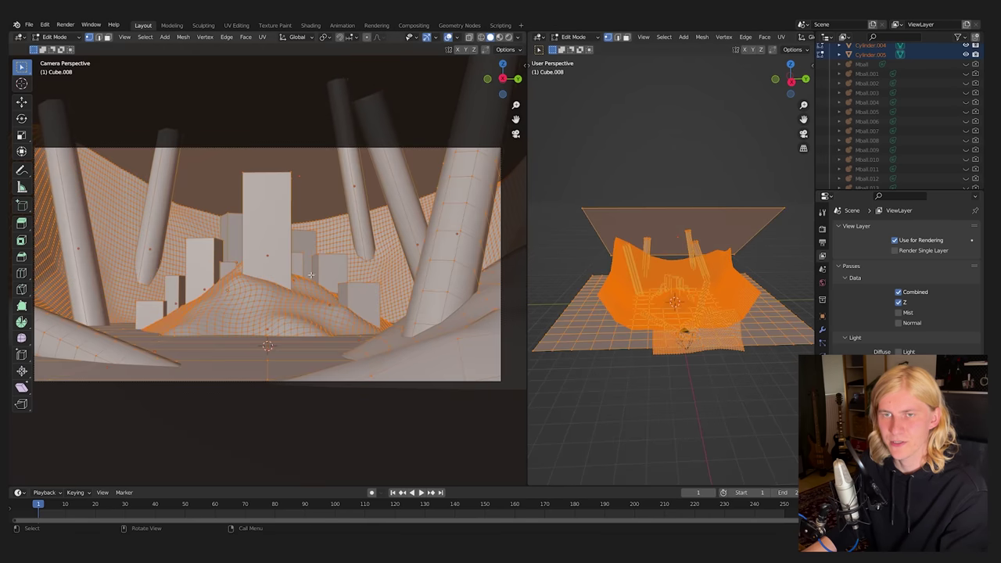
left_click(263, 37)
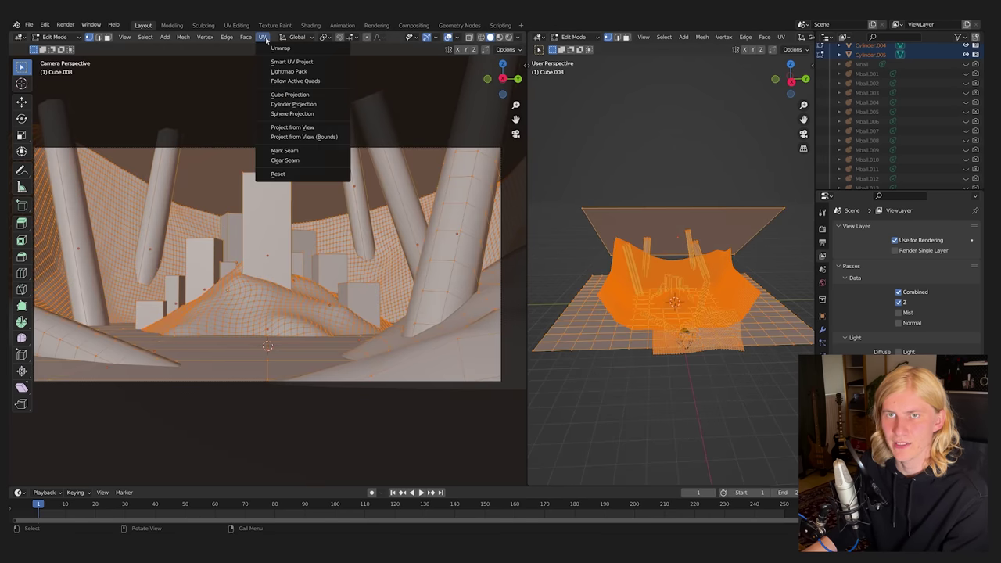
left_click(305, 136)
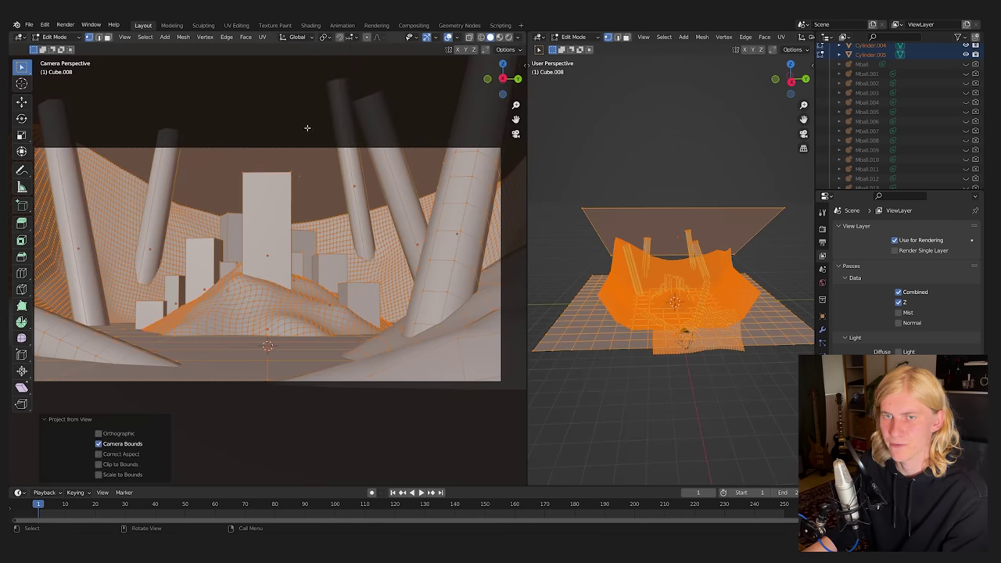
left_click(310, 25)
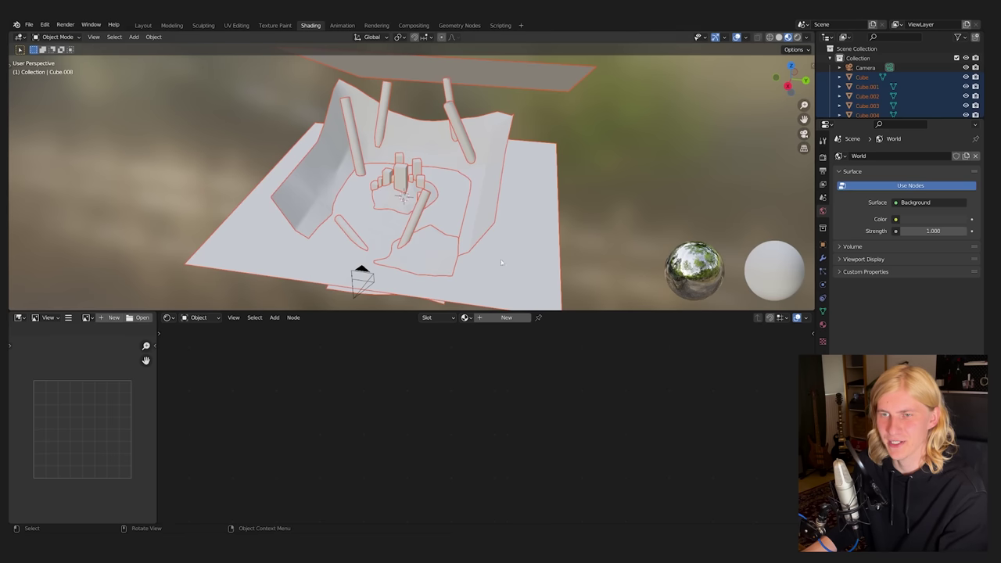
Create a new material with the 00081.png image texture wired into Base Color
left_click(511, 320)
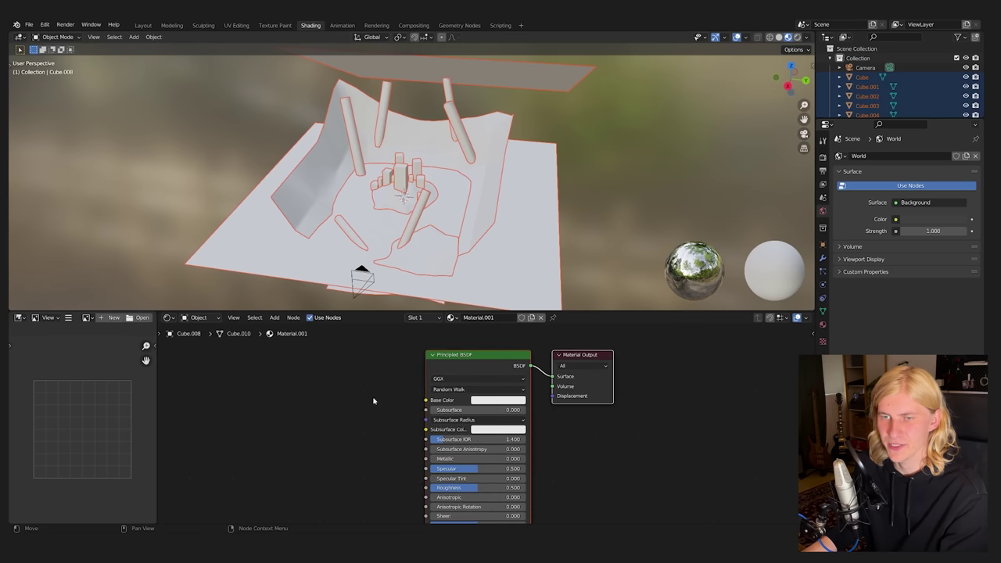
key("ctrl+v")
left_click_drag(349, 384, 367, 391)
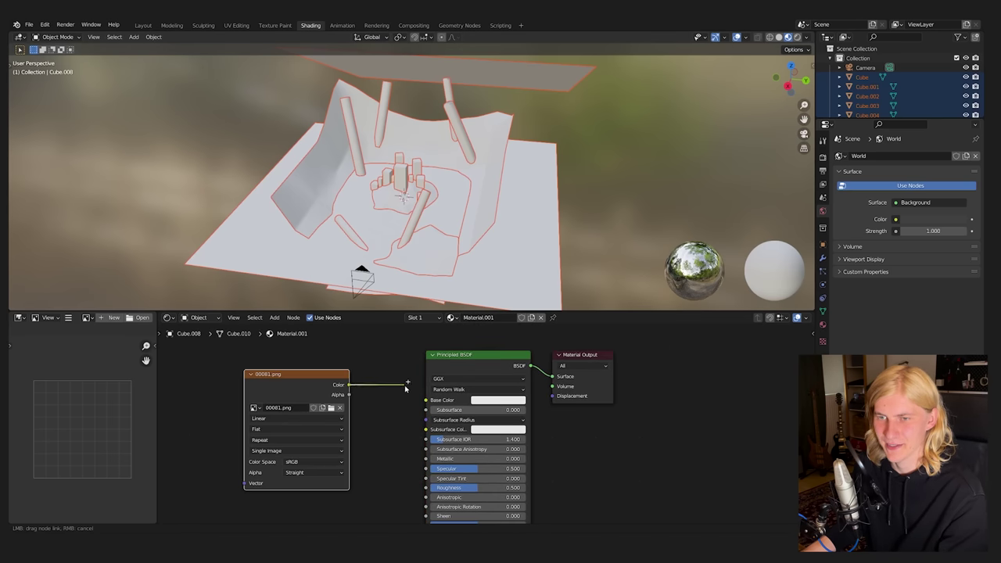
scroll(441, 289, "up", 8)
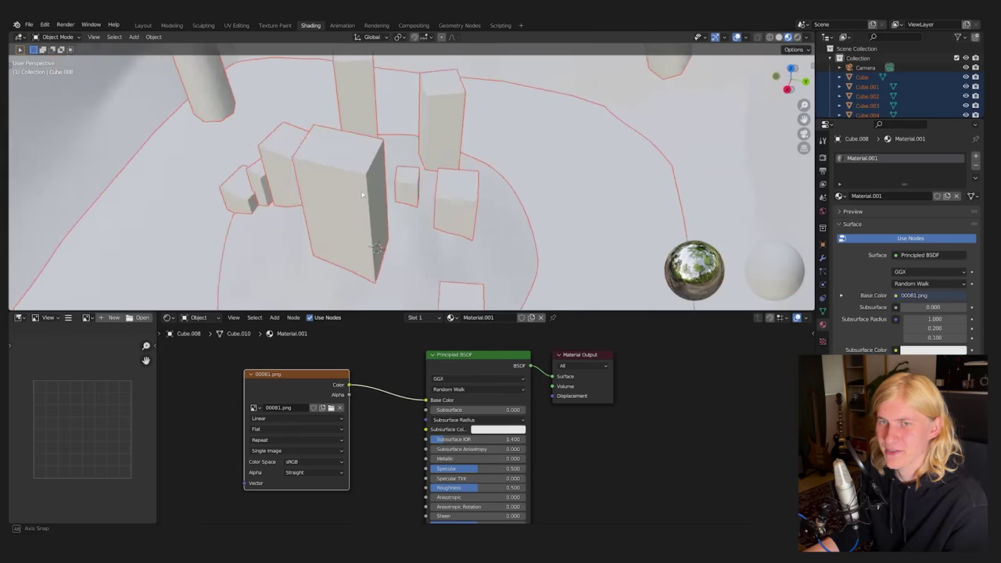
scroll(316, 196, "down", 5)
middle_click_drag(316, 195, 384, 168)
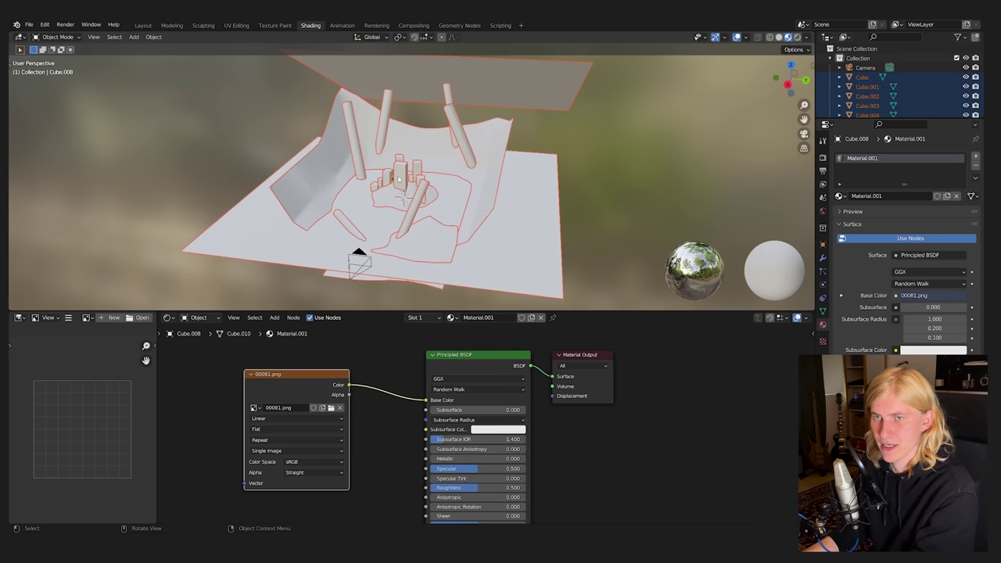
Link this material to all selected scene objects
key("ctrl+l")
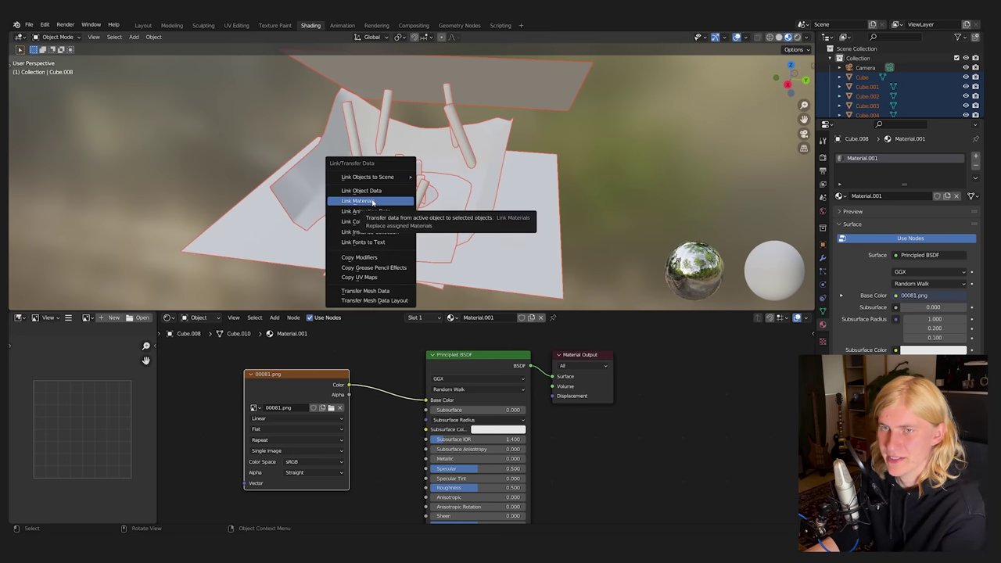
left_click(352, 207)
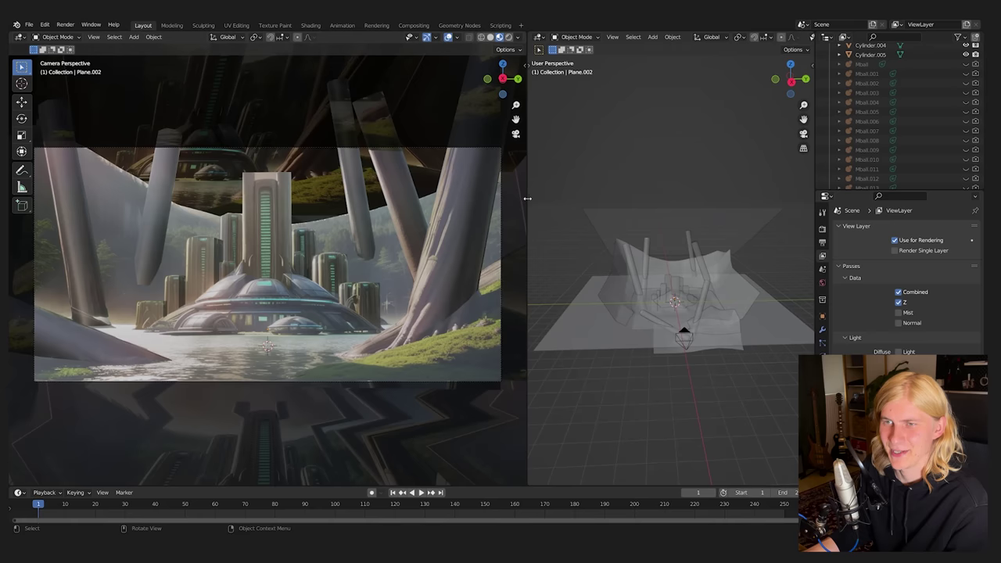
left_click_drag(532, 202, 514, 202)
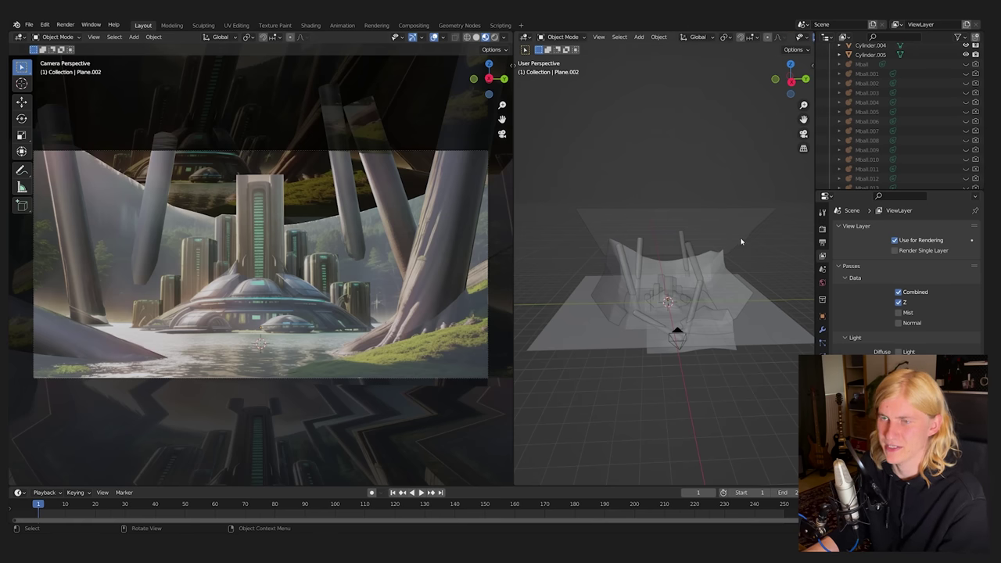
Select the overhead plane and subdivide it in Edit Mode with 6 cuts
left_click(693, 227)
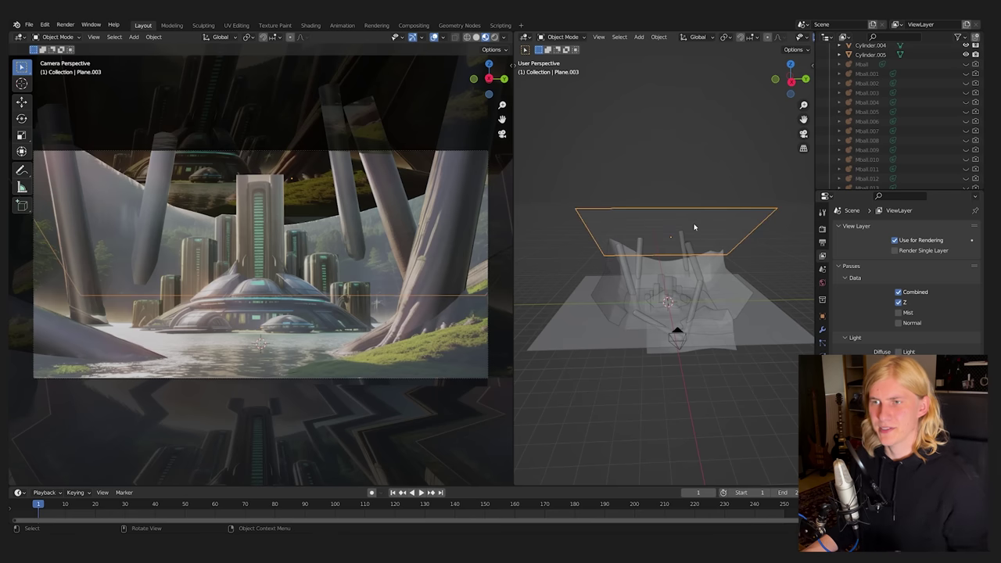
left_click(567, 37)
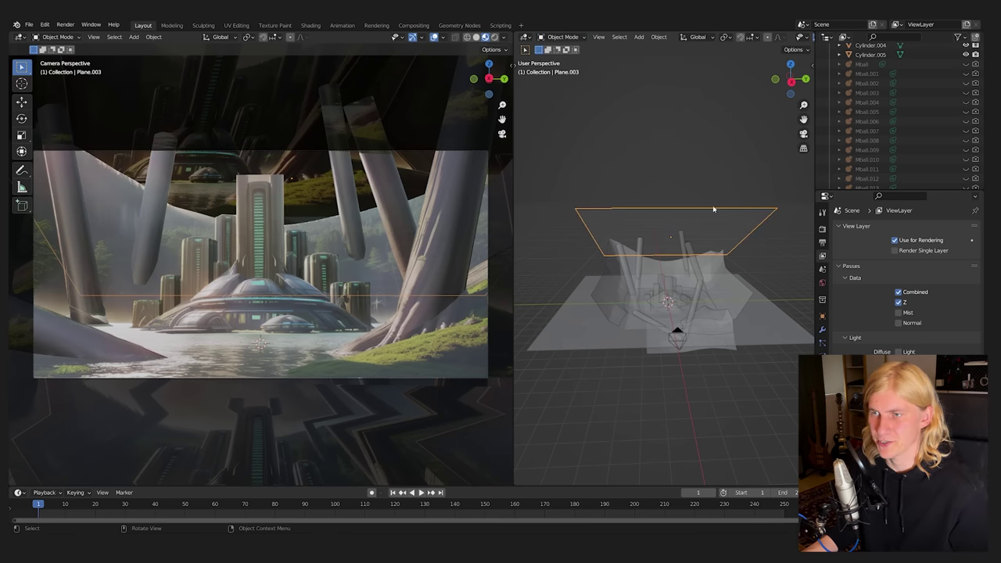
left_click(564, 37)
left_click(559, 54)
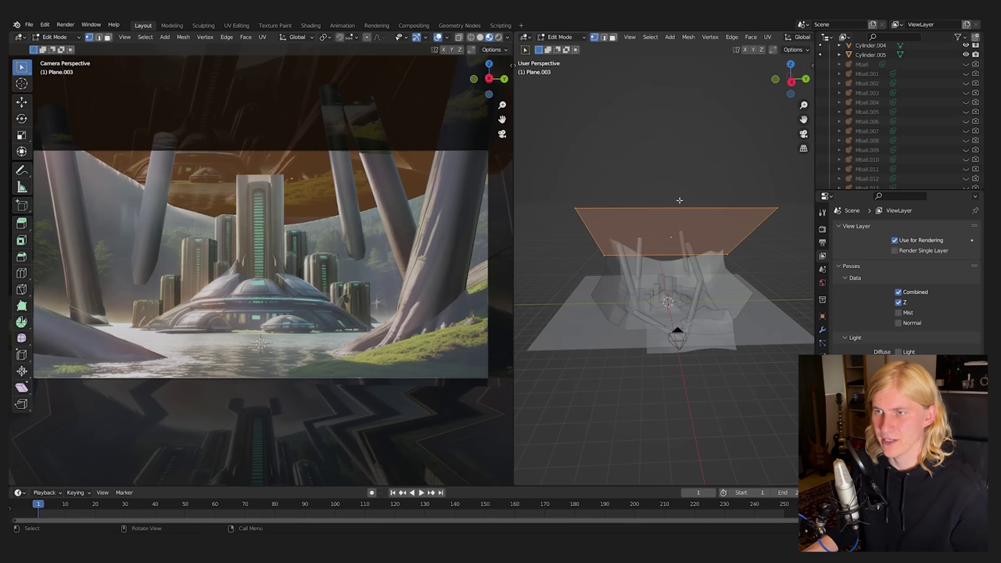
right_click(671, 223)
left_click(671, 223)
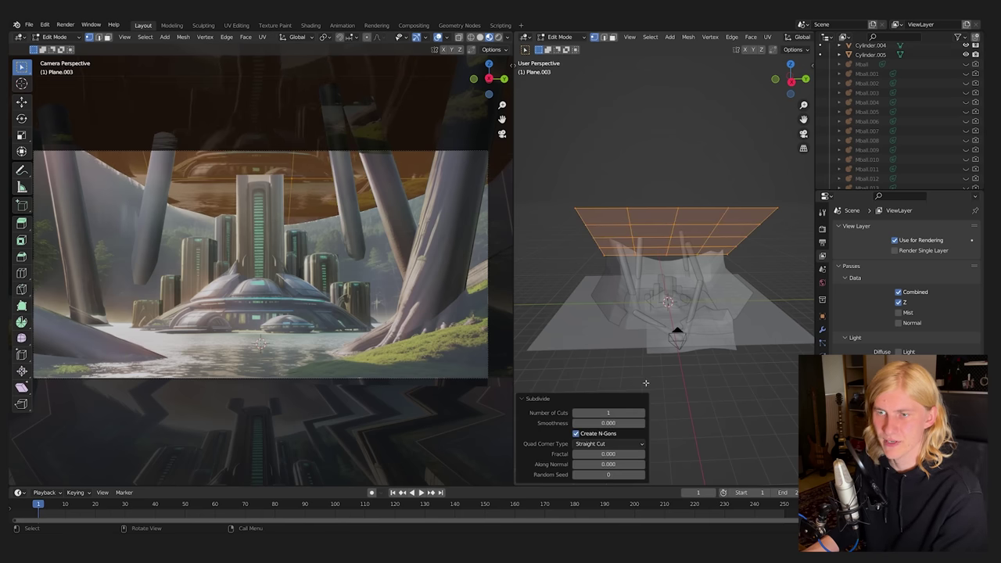
left_click(640, 414)
left_click(640, 414)
left_click(639, 413)
left_click(640, 414)
left_click(640, 414)
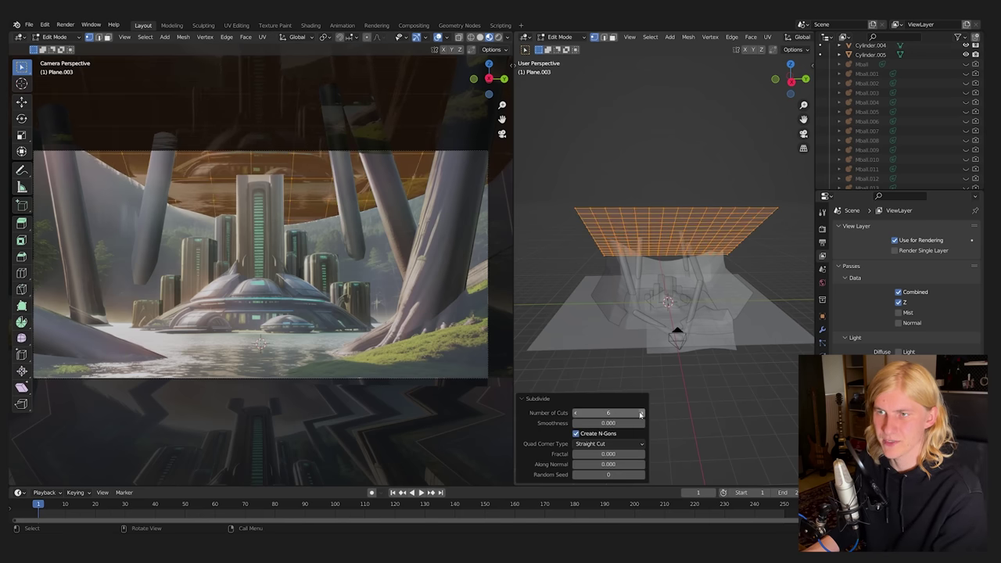
Project the plane's UVs from the camera view and return to Object Mode
left_click(264, 37)
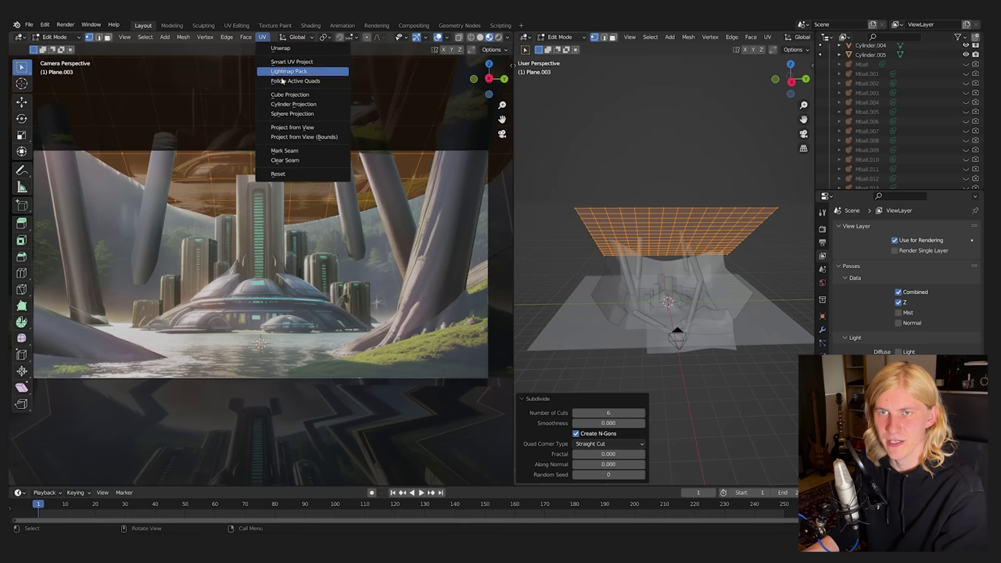
left_click(296, 127)
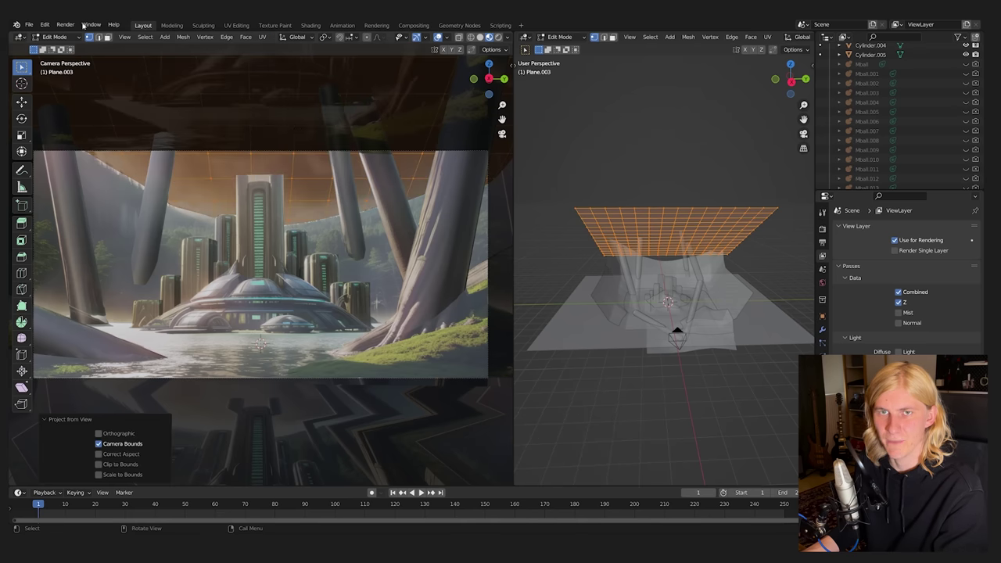
key("Tab")
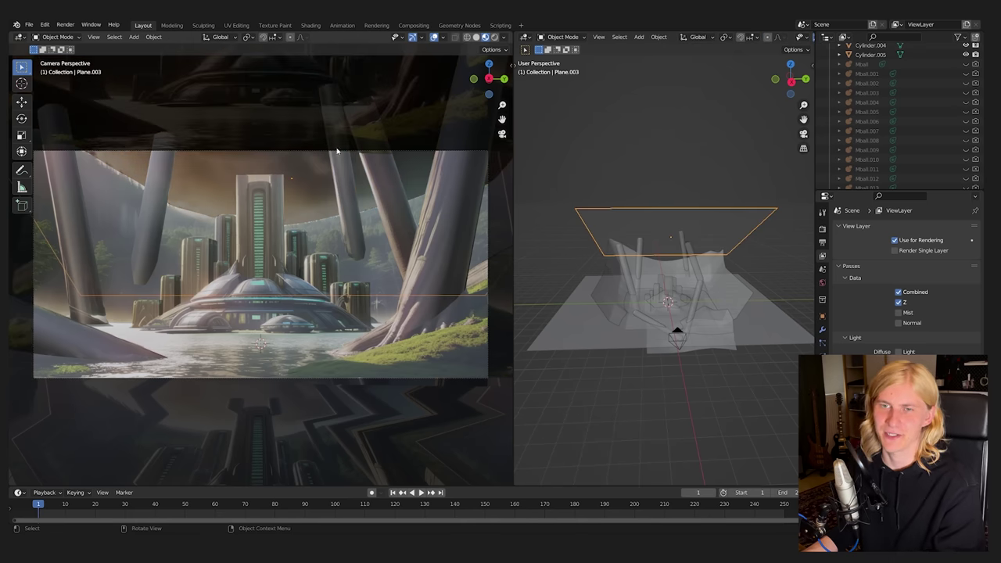
left_click(312, 26)
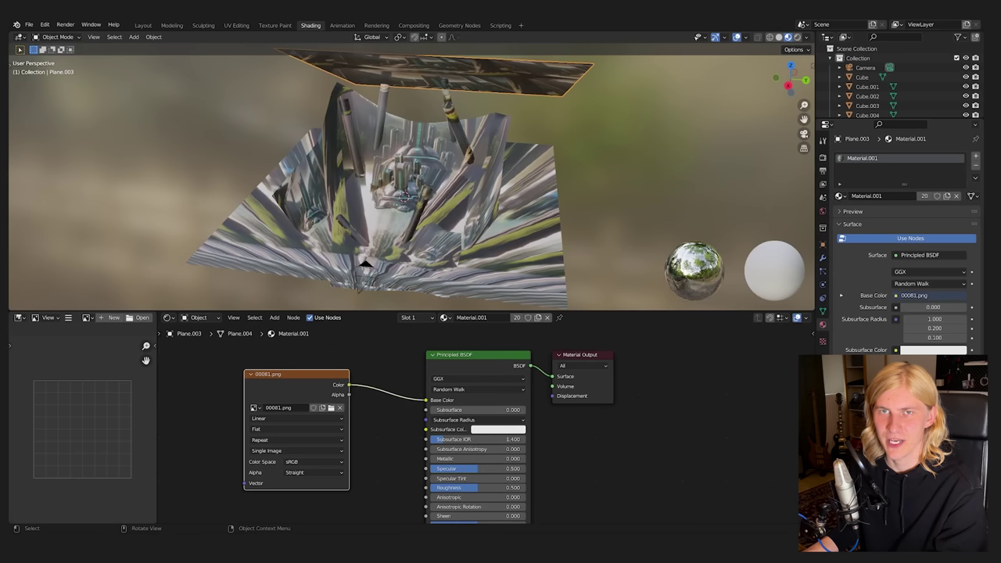
Switch the 3D view to look through the active camera
left_click(93, 37)
mouse_move(111, 132)
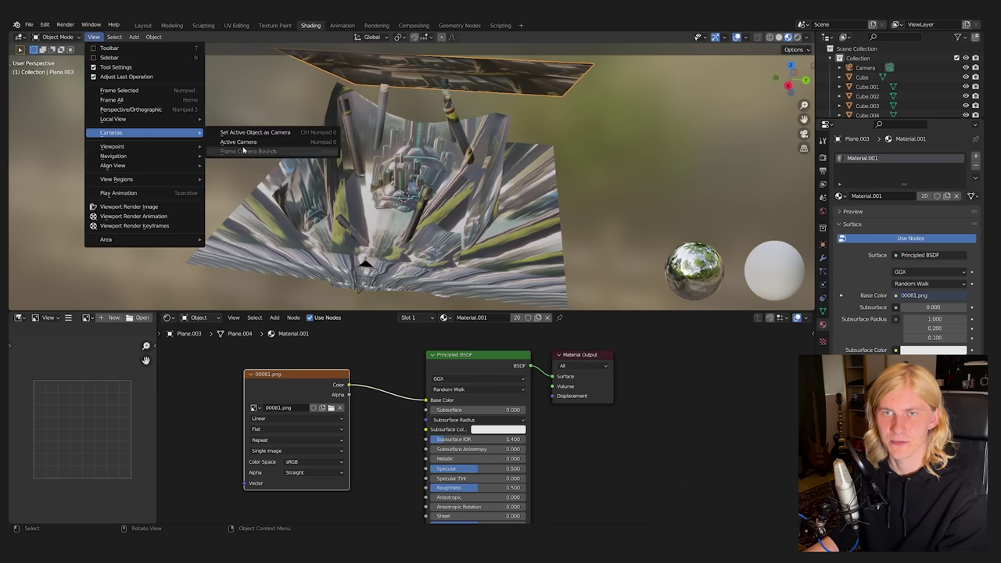
left_click(239, 142)
scroll(561, 378, "up", 2)
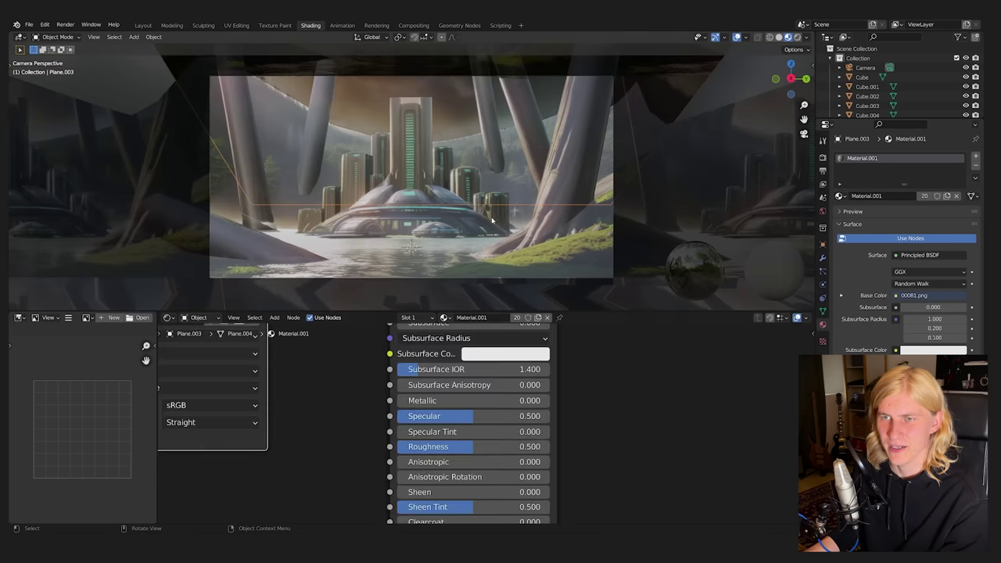
Lower Specular to 0.031 and raise Roughness to 0.544 in the Principled BSDF
left_click_drag(440, 422, 401, 416)
left_click_drag(474, 446, 470, 446)
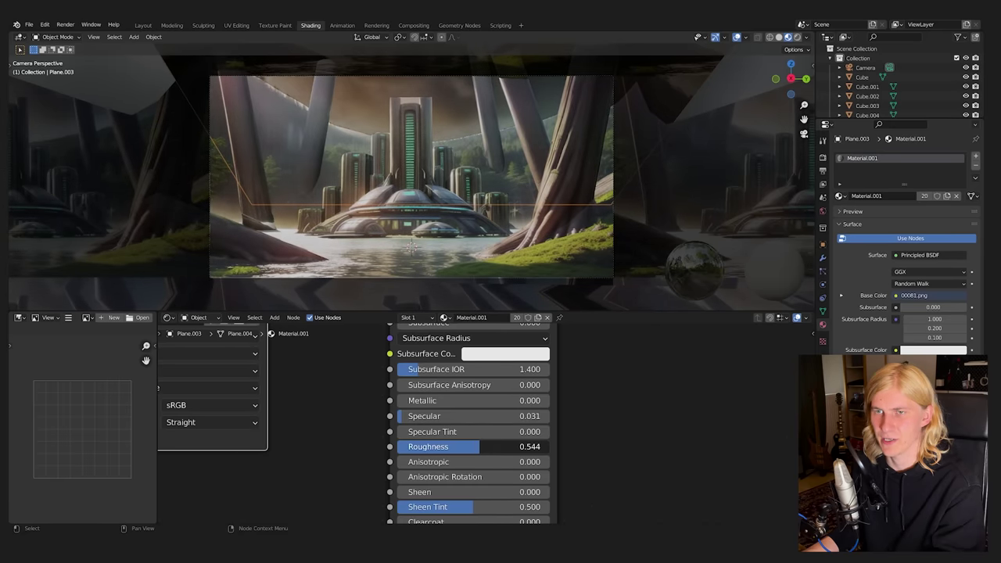
key("Home")
scroll(476, 150, "up", 1)
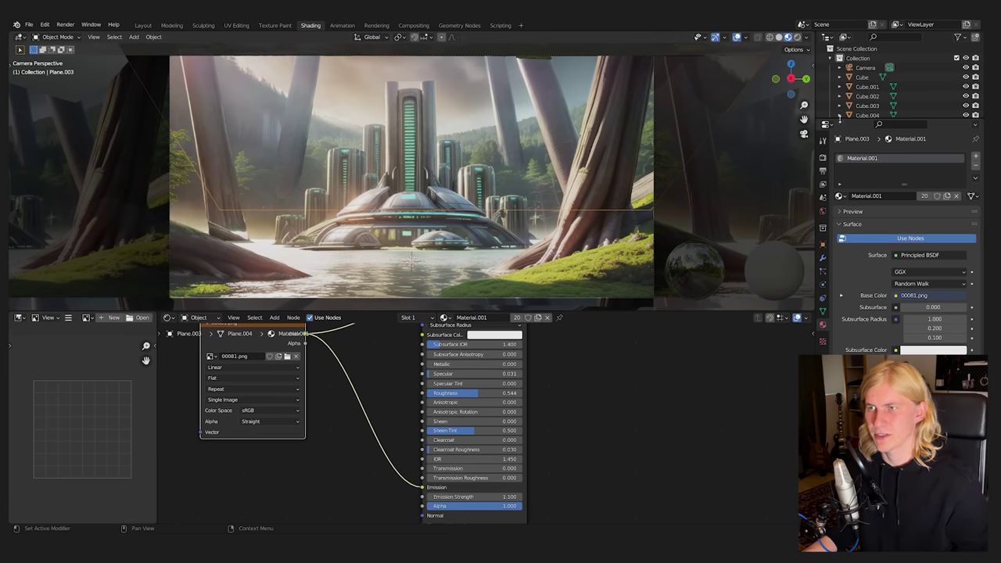
left_click(823, 155)
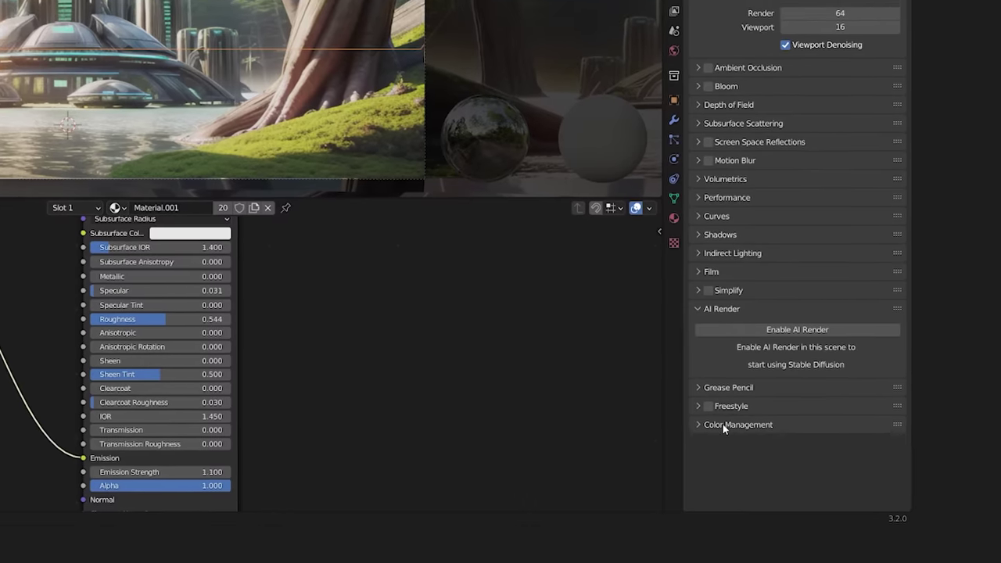
Set the Color Management View Transform from Filmic to Standard
left_click(855, 462)
scroll(717, 426, "down", 2)
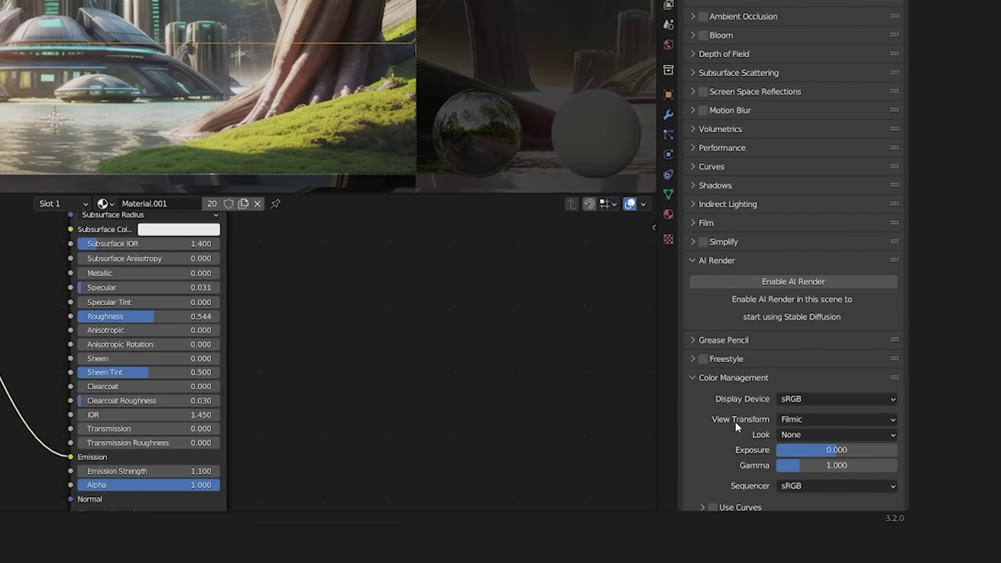
left_click(837, 415)
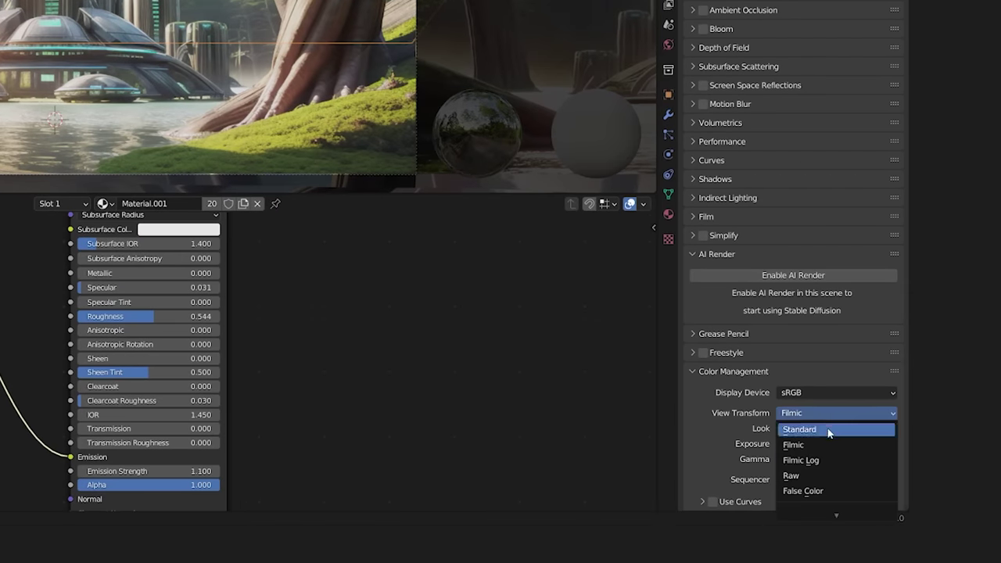
left_click(827, 429)
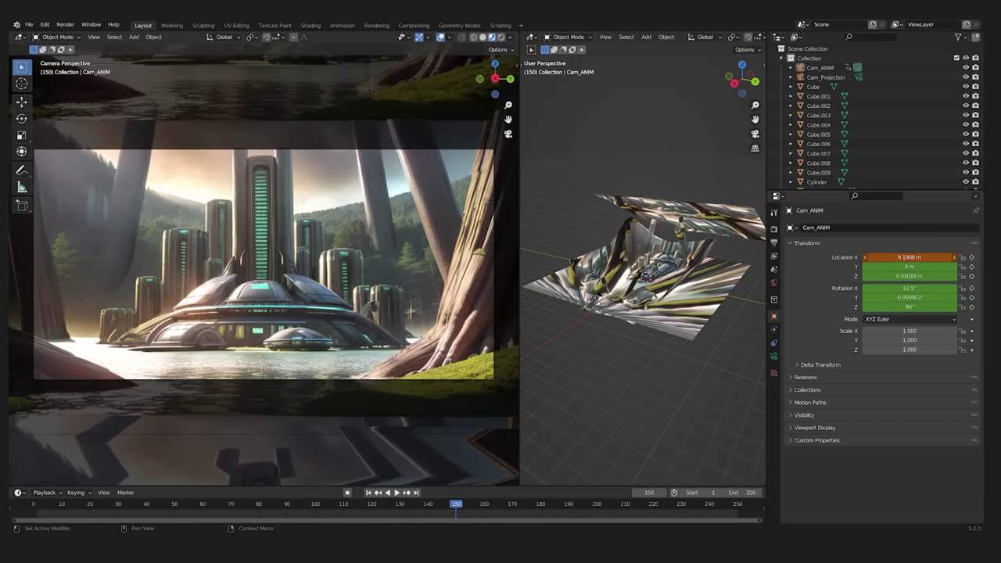
Slide the camera along X and move its frame-140 end keyframes to frame 150
left_click_drag(910, 258, 879, 257)
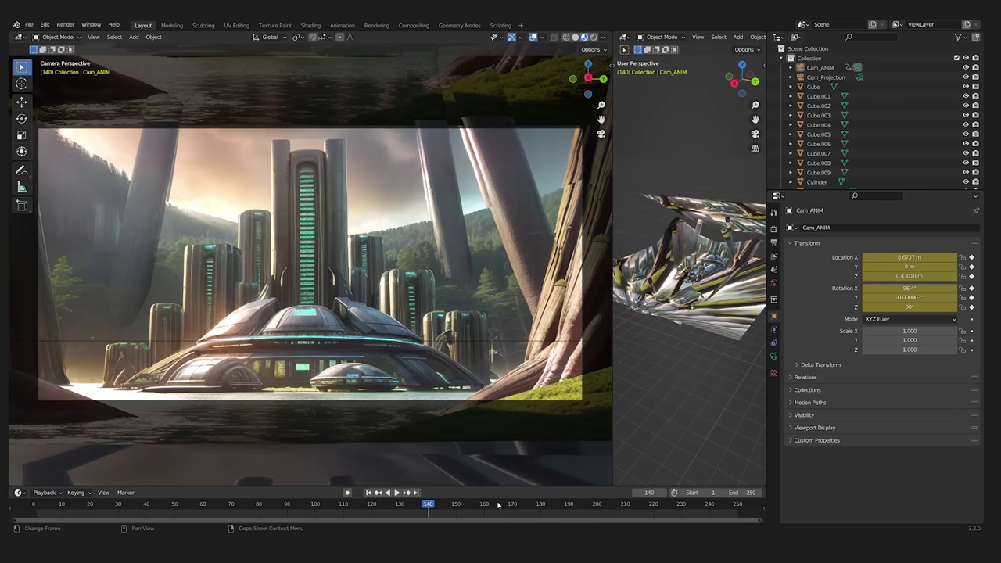
left_click_drag(498, 505, 49, 521)
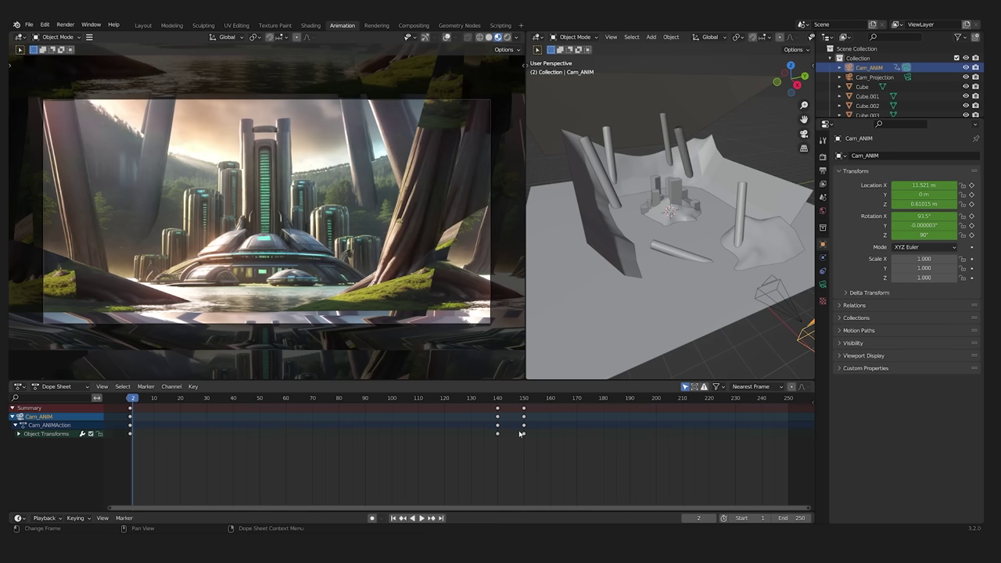
left_click(497, 416)
key("g")
left_click(526, 420)
left_click_drag(137, 403, 289, 414)
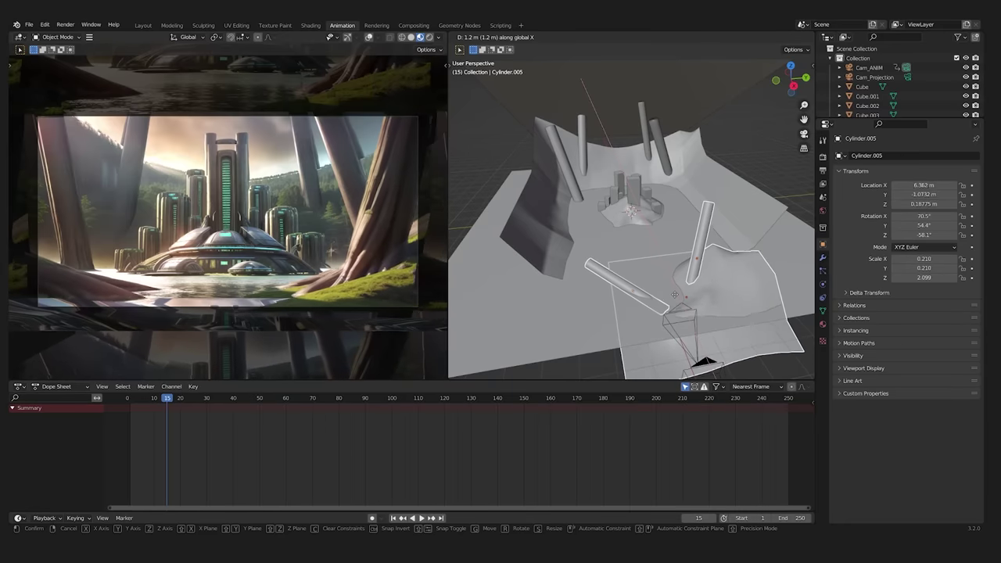
Reposition and rescale the cylinder and cube blocks to match the image
left_click(686, 297)
key("s")
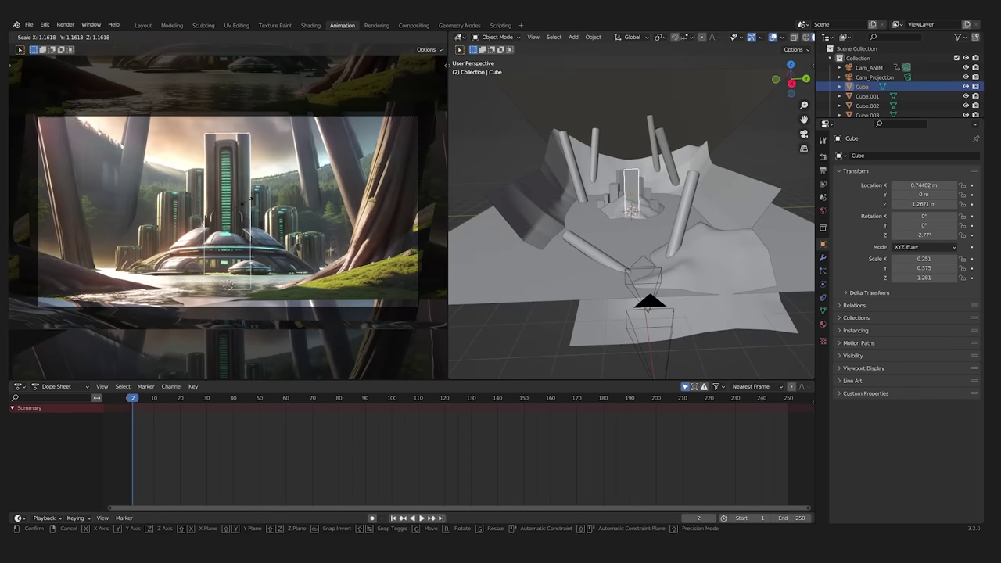
left_click(289, 227)
key("s")
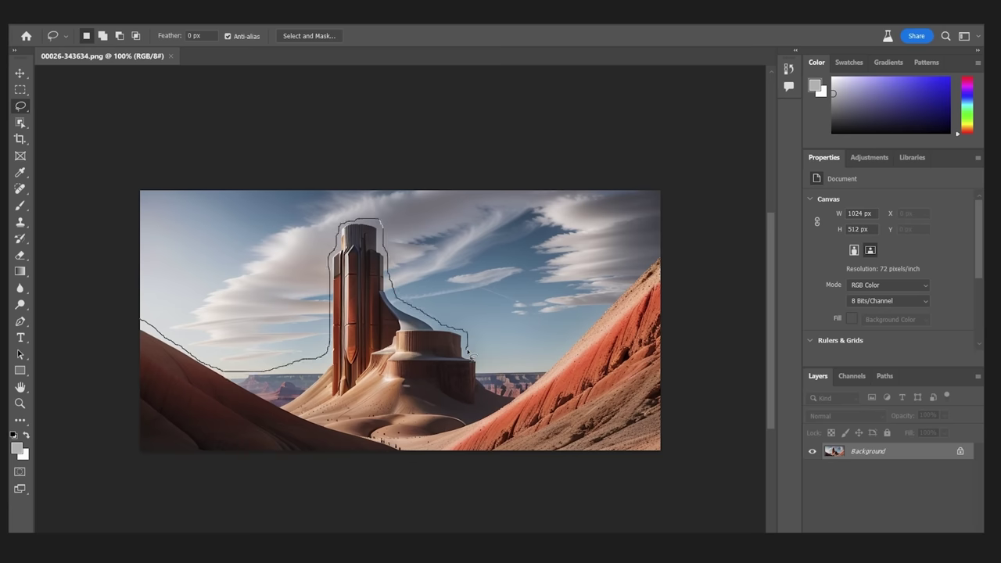
Lasso the sky around the tower and generate a new 'sky' fill there
left_click_drag(469, 353, 57, 319)
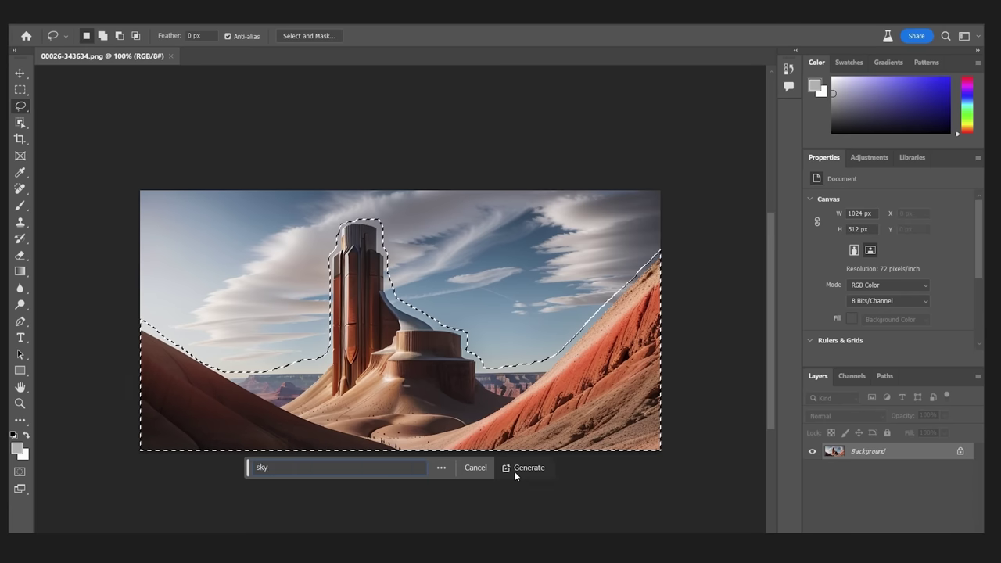
left_click(514, 470)
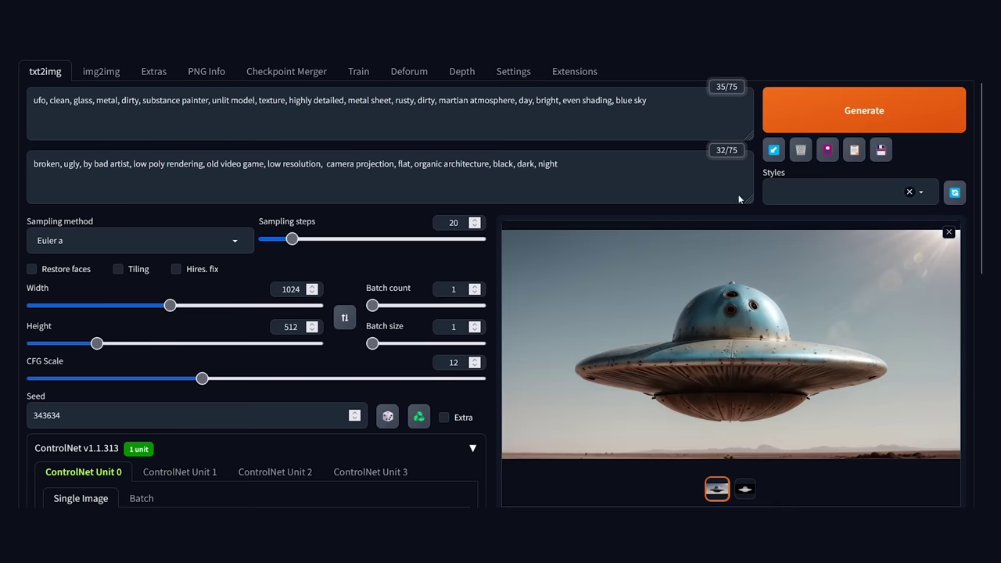
Enlarge the UFO image, switch the UFO to Edit Mode and widen the camera view pane
left_click(690, 382)
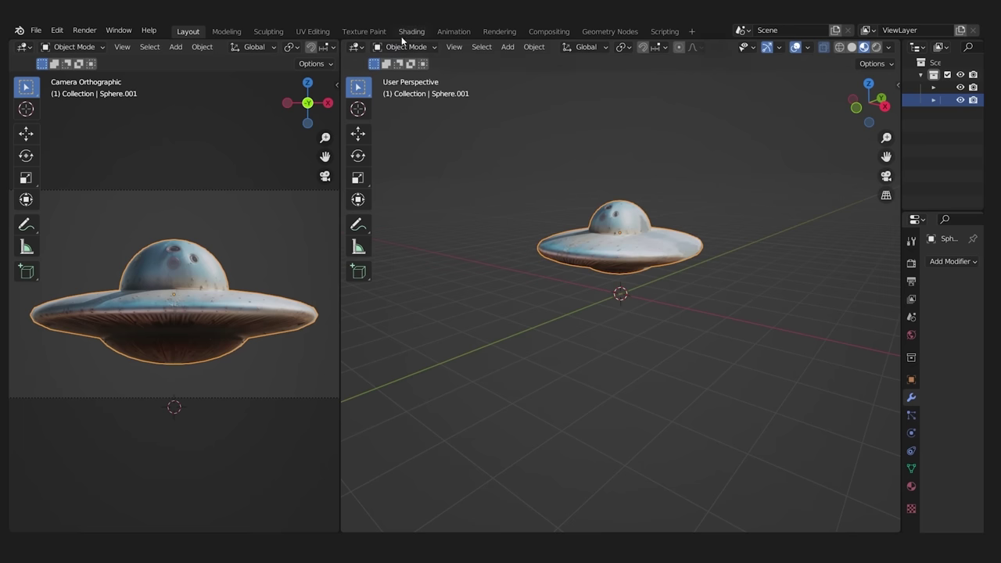
left_click(404, 76)
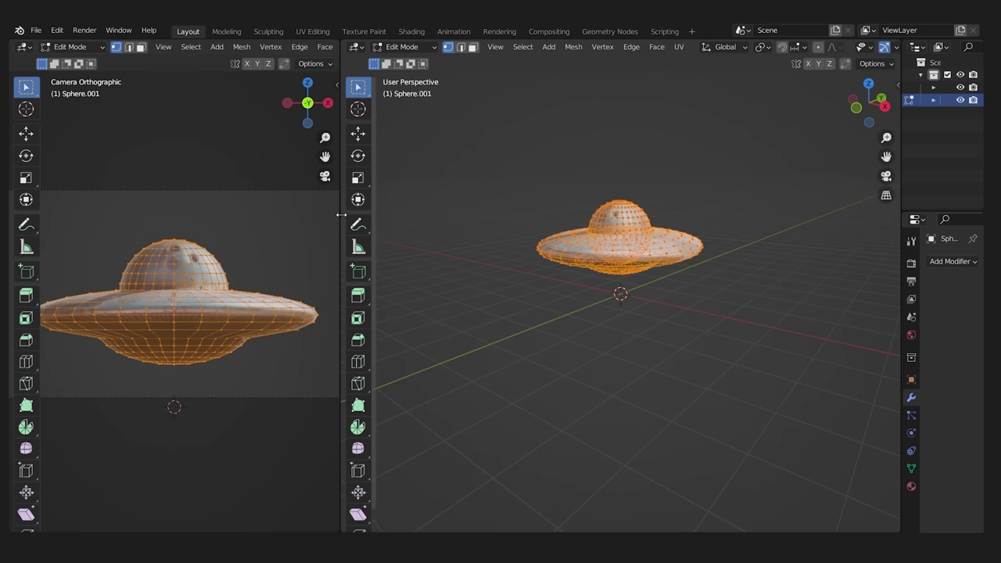
left_click_drag(341, 215, 469, 217)
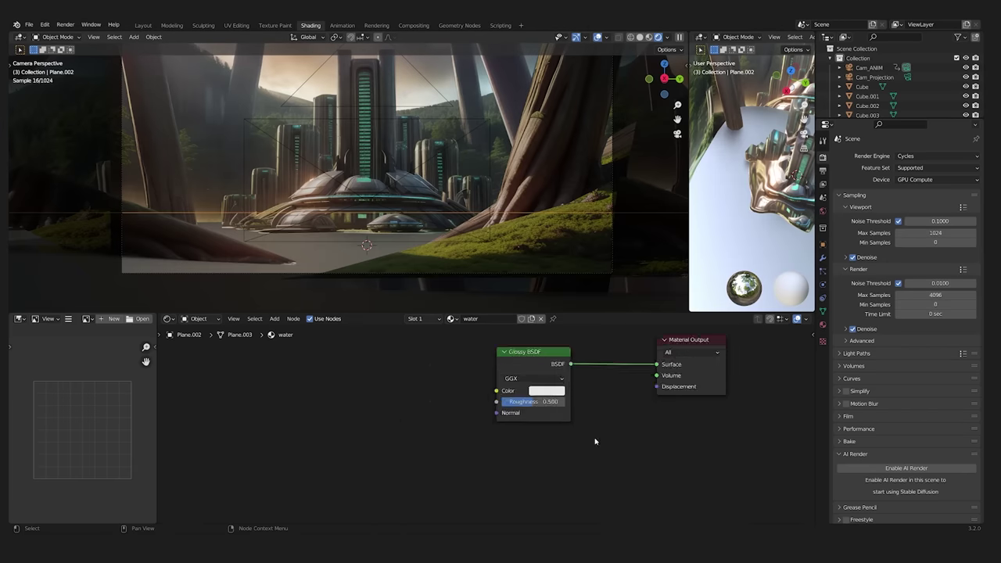
Give the water a Glossy BSDF with 0.043 roughness and plug a Bump node into its normal
scroll(594, 440, "up", 3)
left_click_drag(434, 430, 391, 430)
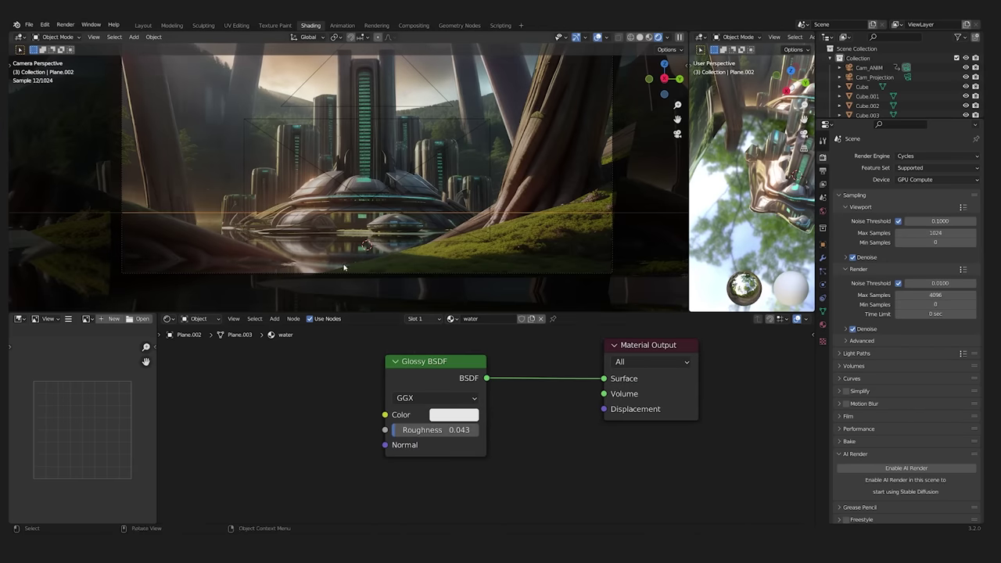
key("Return")
scroll(391, 418, "down", 2)
left_click_drag(381, 496, 354, 398)
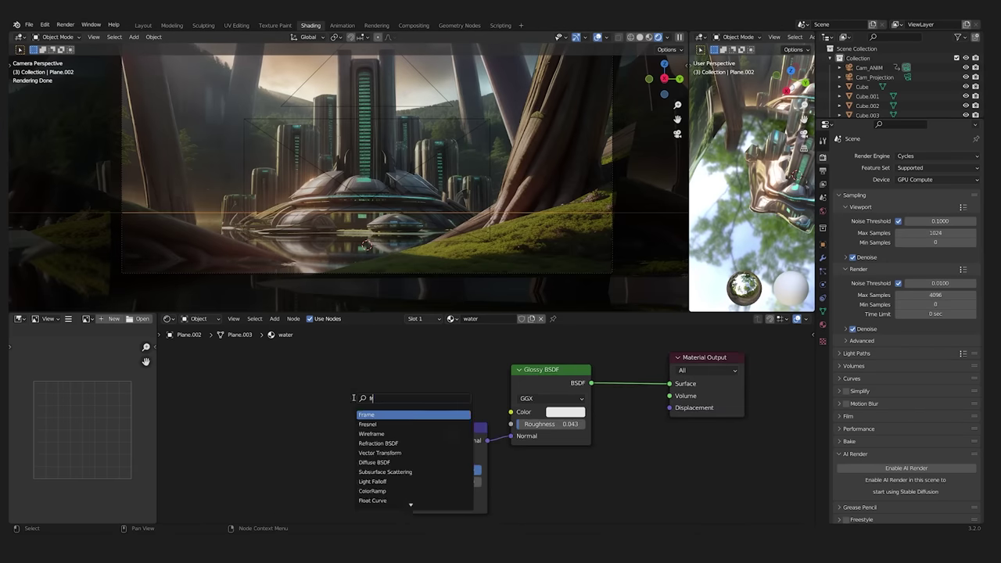
key("Escape")
key("shift+a")
left_click(314, 380)
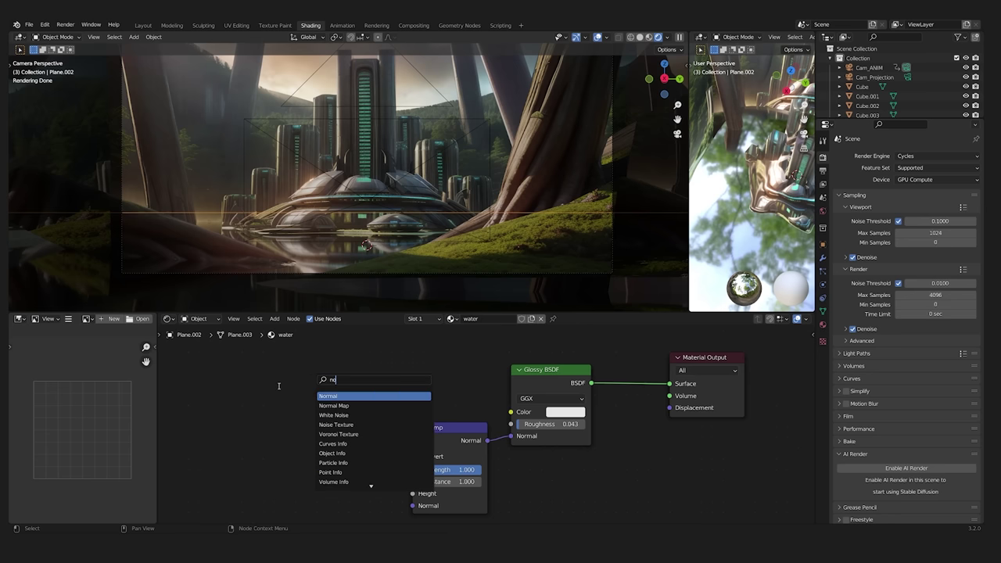
Drive the bump height with a Noise Texture at scale 26.7 and bump strength 0.027
left_click_drag(340, 416, 412, 494)
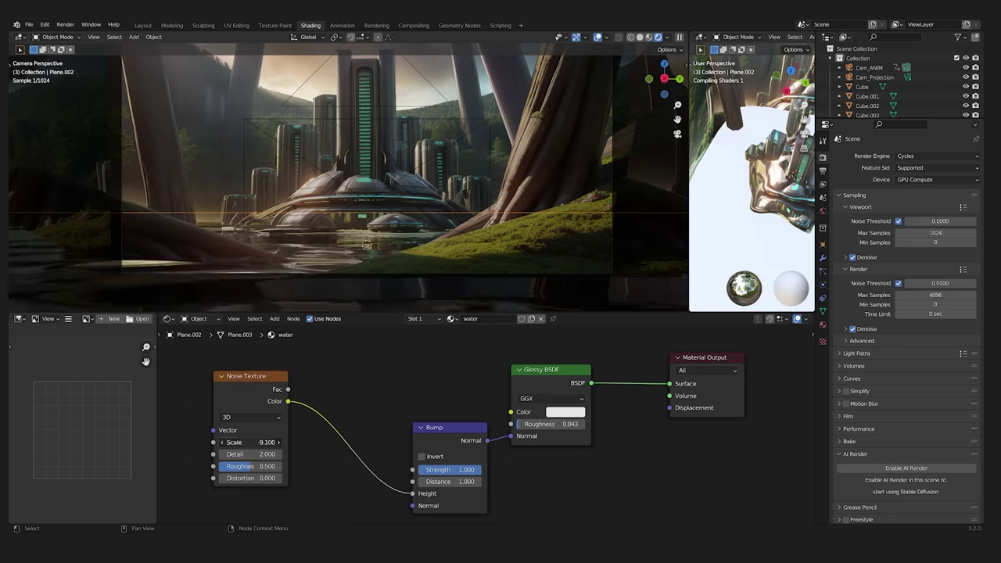
left_click_drag(250, 442, 313, 442)
left_click_drag(466, 469, 419, 470)
middle_click_drag(284, 372, 501, 373)
Add Ctrl+T mapping to the noise and keyframe its Location Z to animate the ripples
key("ctrl+t")
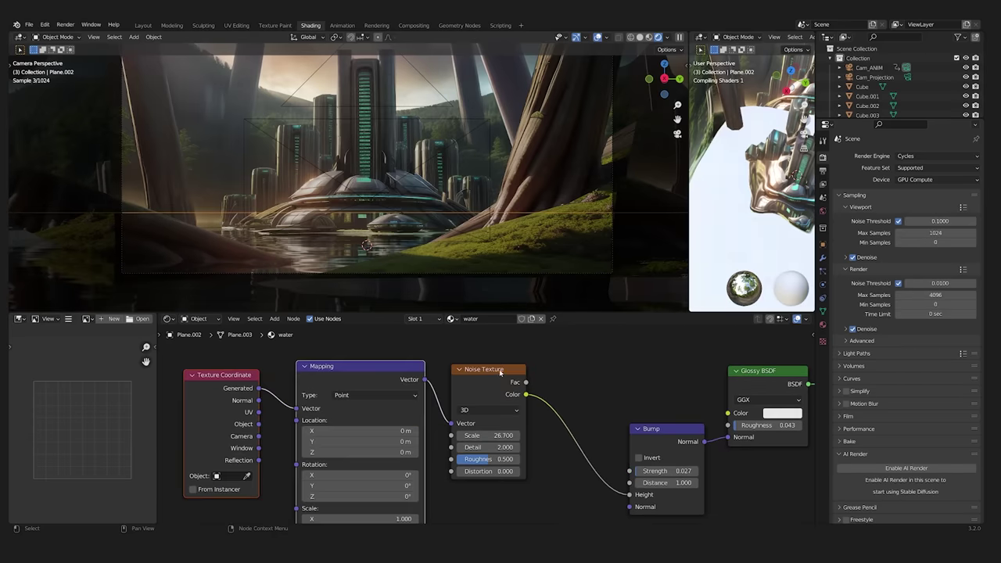
middle_click_drag(391, 440, 453, 392)
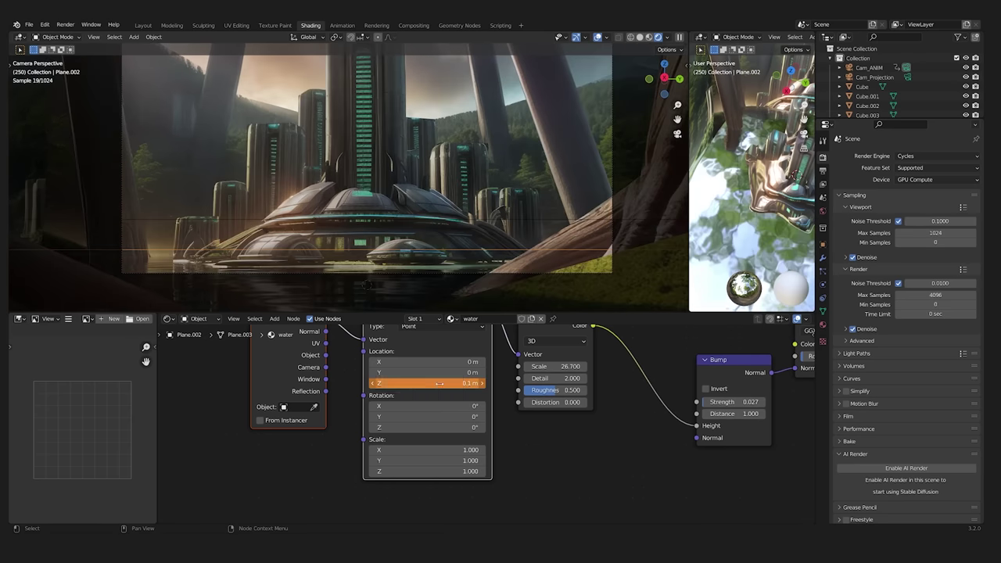
right_click(438, 383)
left_click(418, 383)
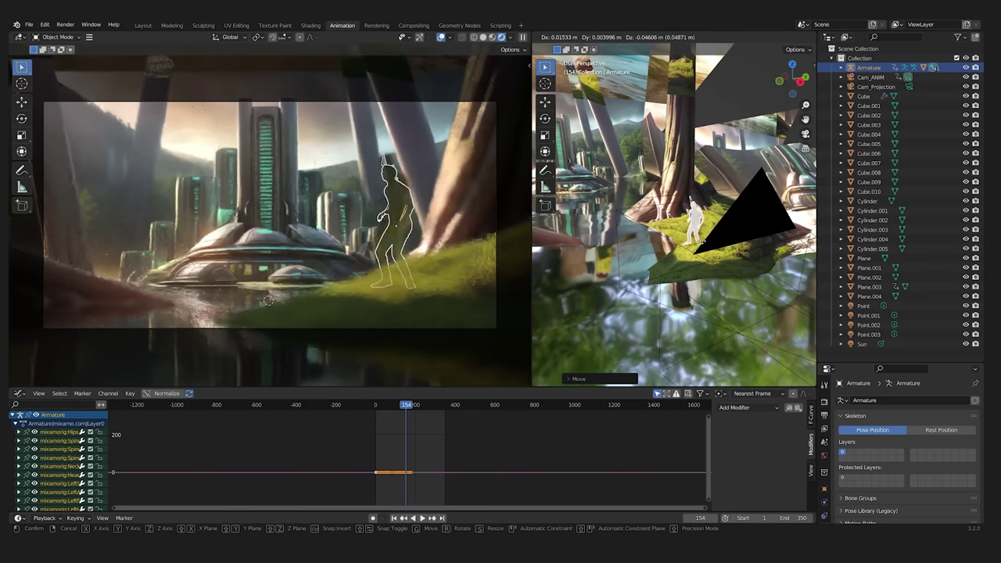
Place the Armature on the mossy bank, preview its animation, and rotate the area light toward it
middle_click_drag(708, 246, 660, 232)
scroll(660, 231, "down", 3)
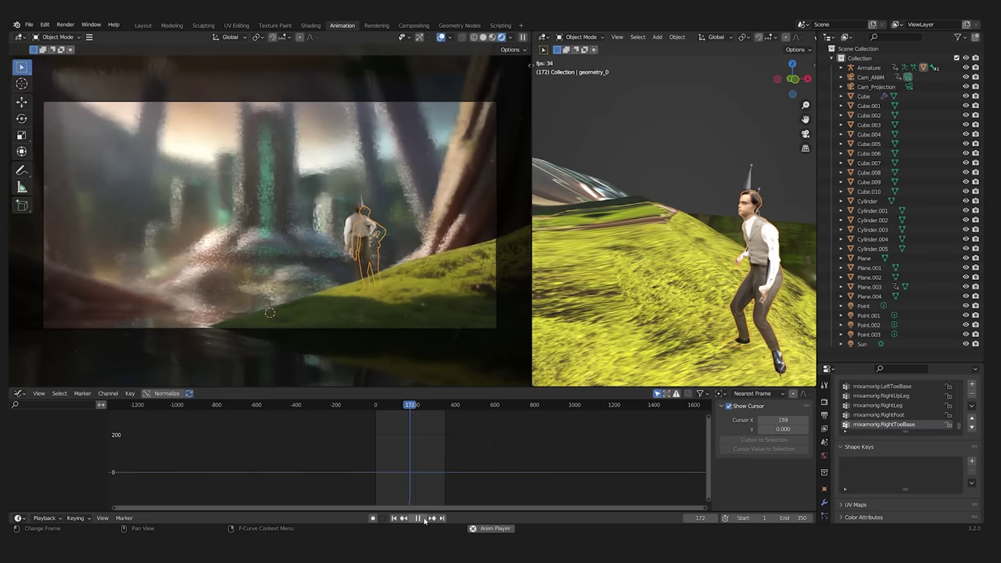
left_click(421, 519)
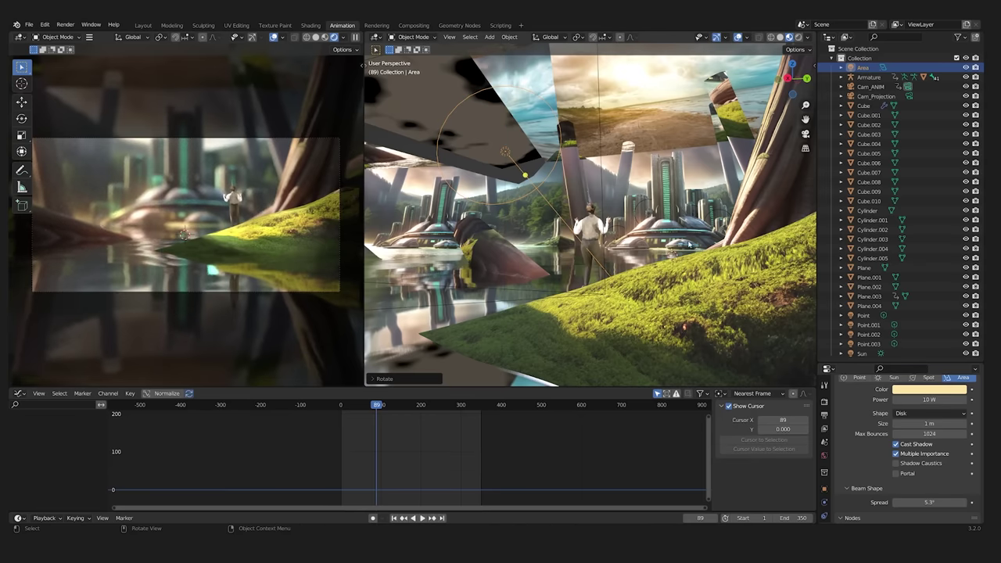
key("r")
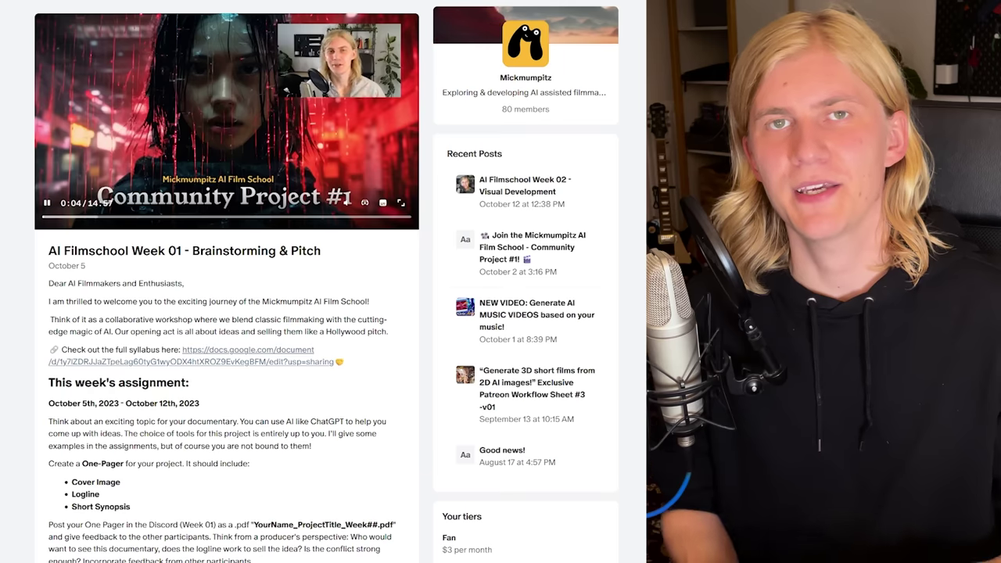
Jump the Week 01 video to 9:02, the 'Structure of a one-pager' slide
left_click(266, 217)
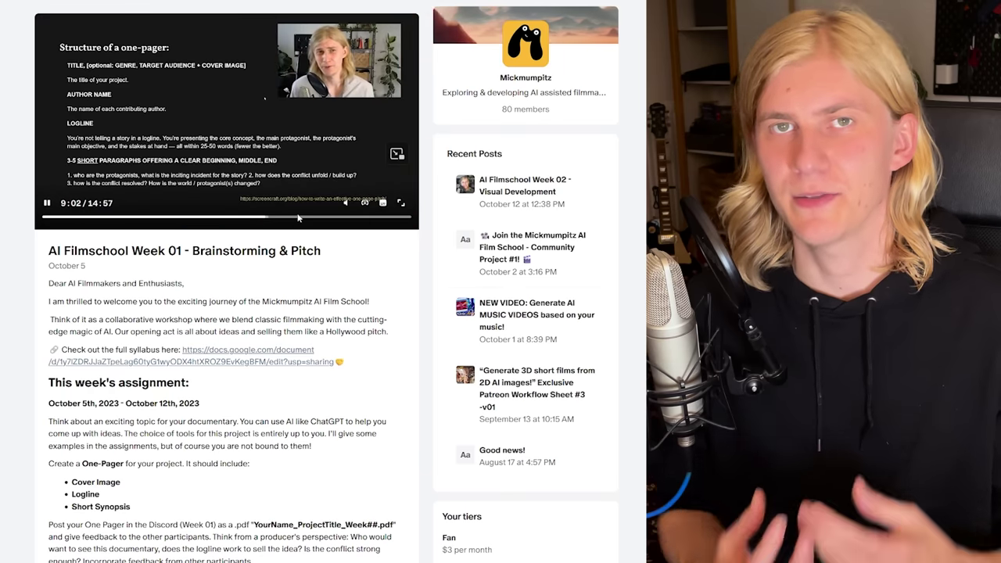